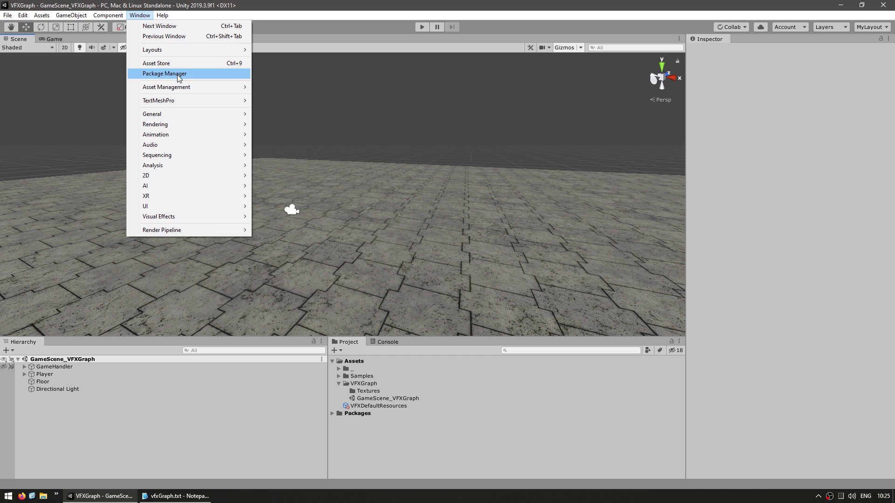
left_click(178, 74)
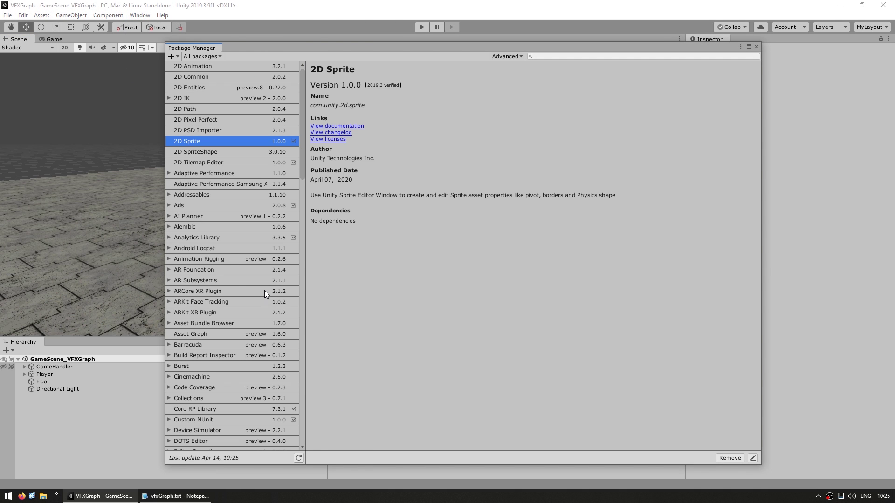
scroll(265, 286, "down", 4)
scroll(267, 282, "down", 20)
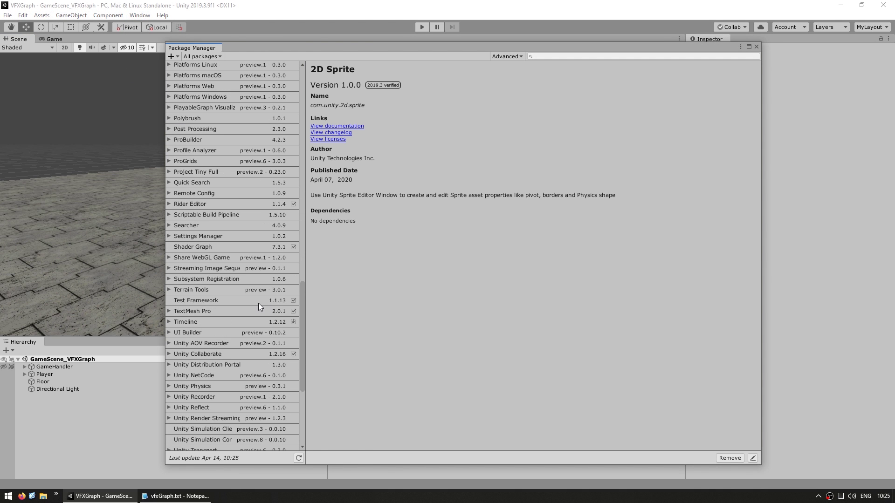
scroll(245, 326, "down", 3)
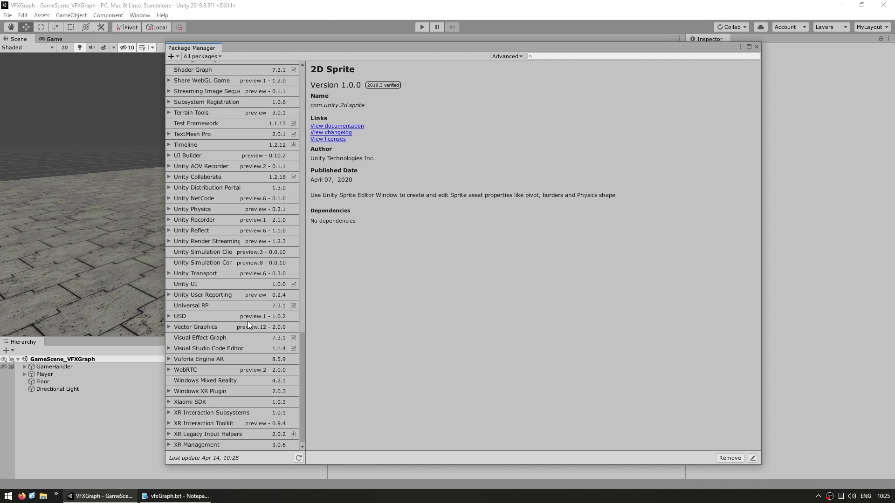
left_click(198, 342)
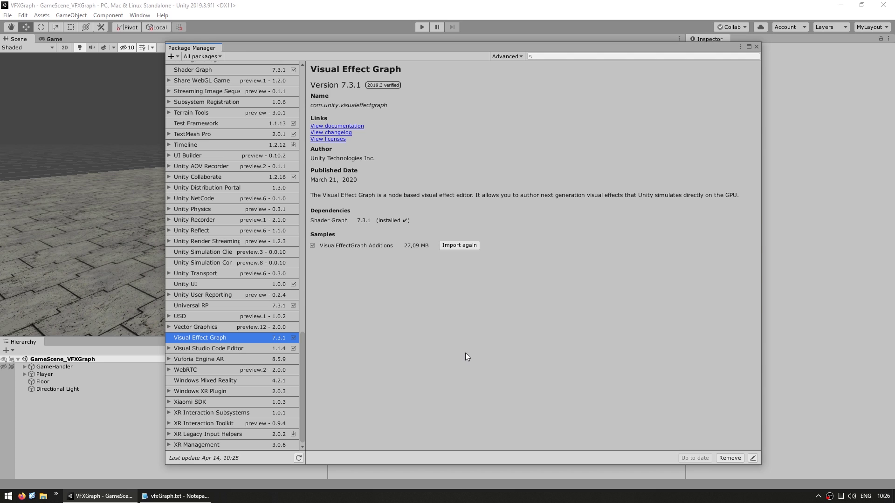
left_click(214, 306)
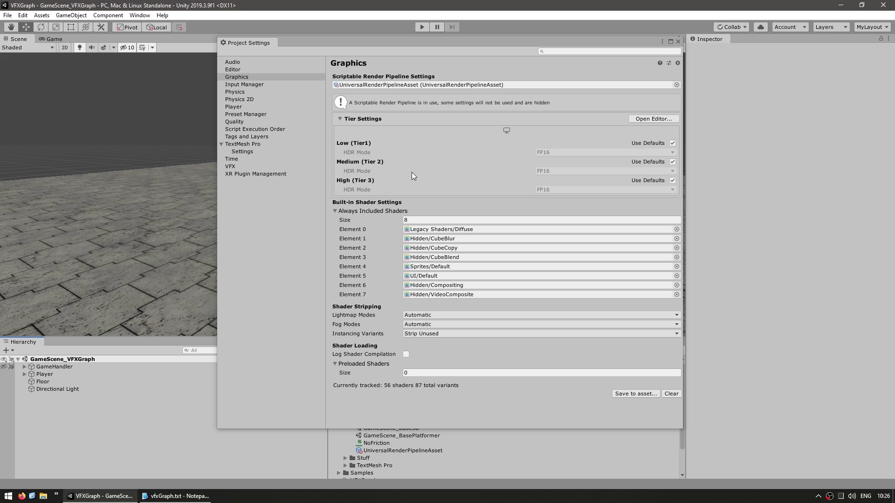
left_click(273, 276)
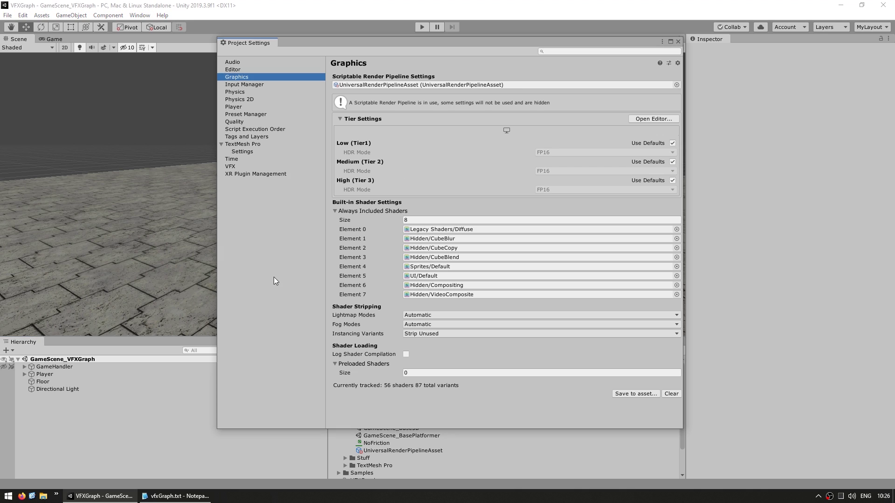
double_click(357, 86)
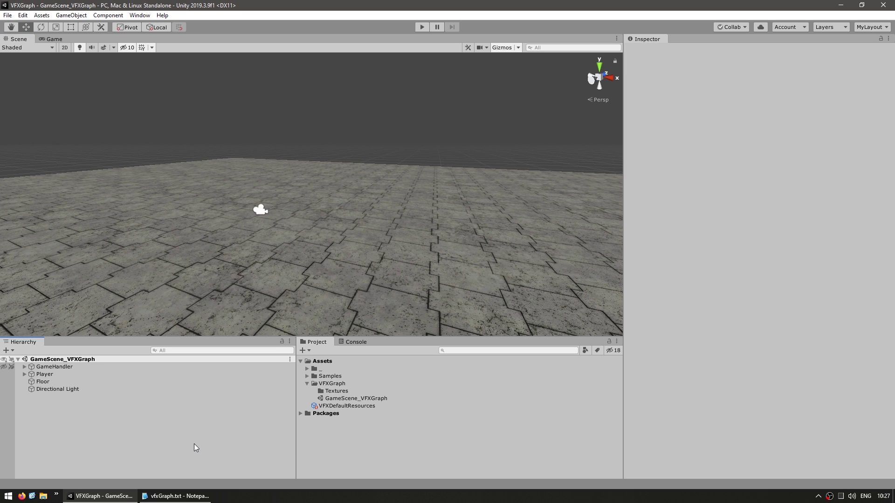
Add a Visual Effect Graph asset to the VFXGraph folder and name it TestVFX.
right_click(336, 384)
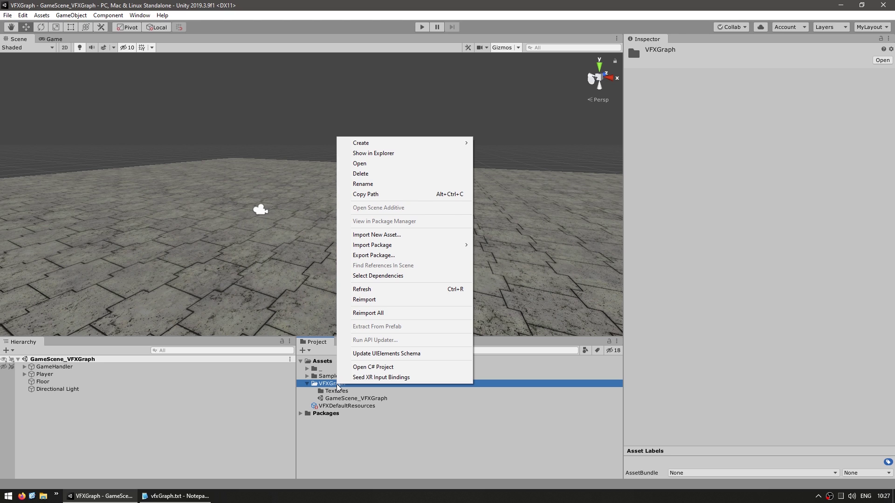
mouse_move(410, 143)
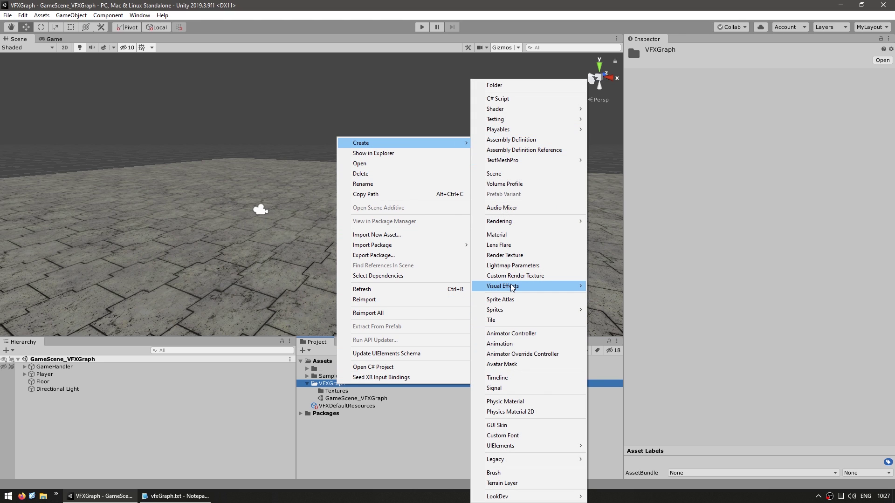
mouse_move(512, 287)
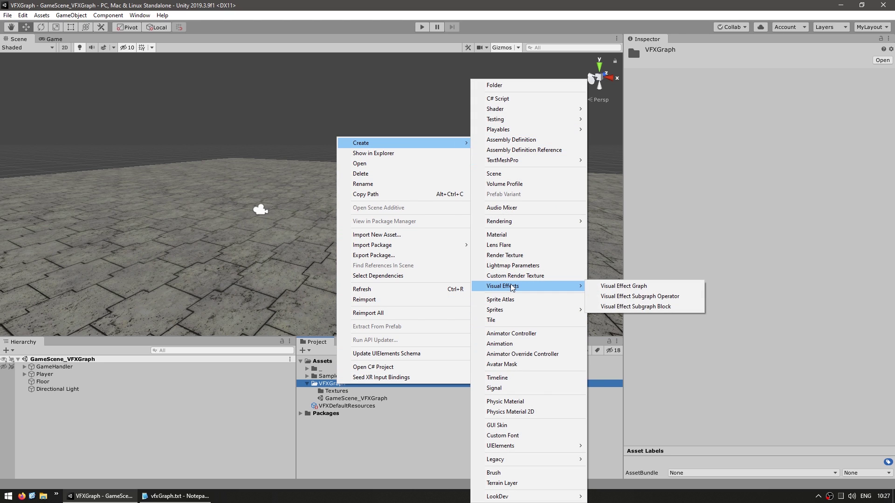
left_click(640, 286)
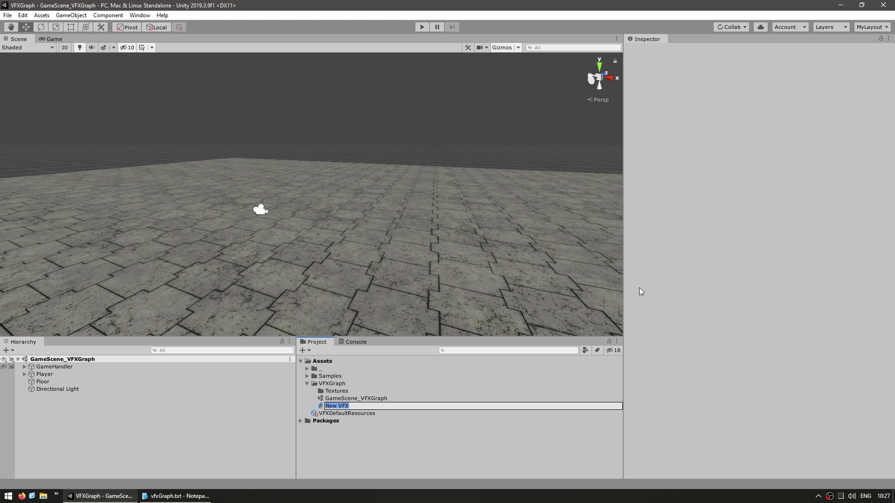
type("Text")
key("BackSpace")
key("BackSpace")
type("stVFX")
key("Return")
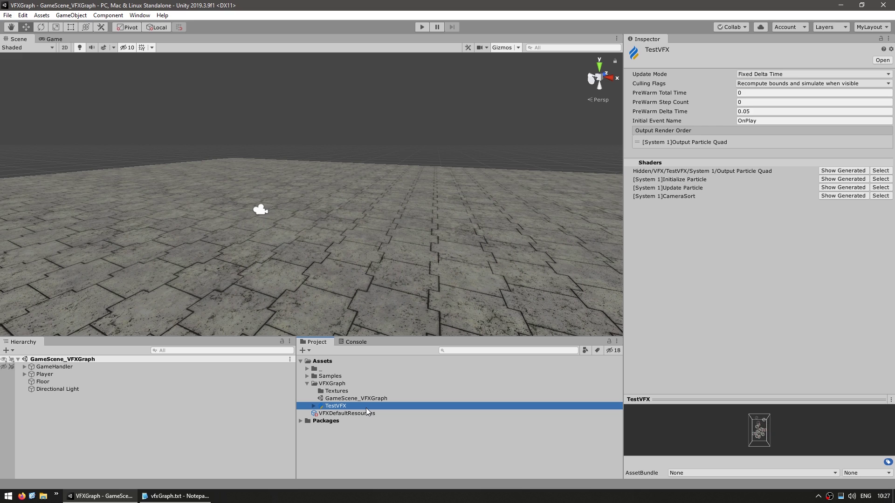
Drag TestVFX into the Hierarchy and raise it above the floor to 0.16, 2.54, 3.8.
left_click_drag(335, 409, 209, 427)
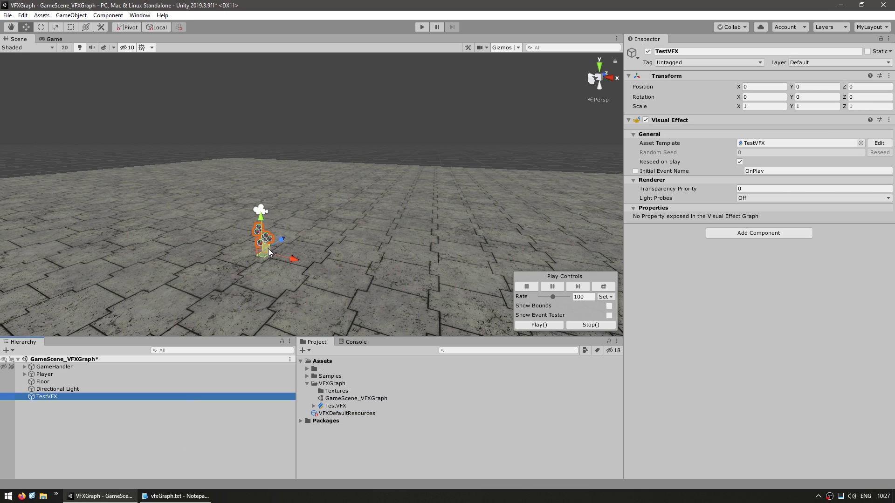
left_click_drag(267, 250, 324, 201)
scroll(278, 227, "up", 5)
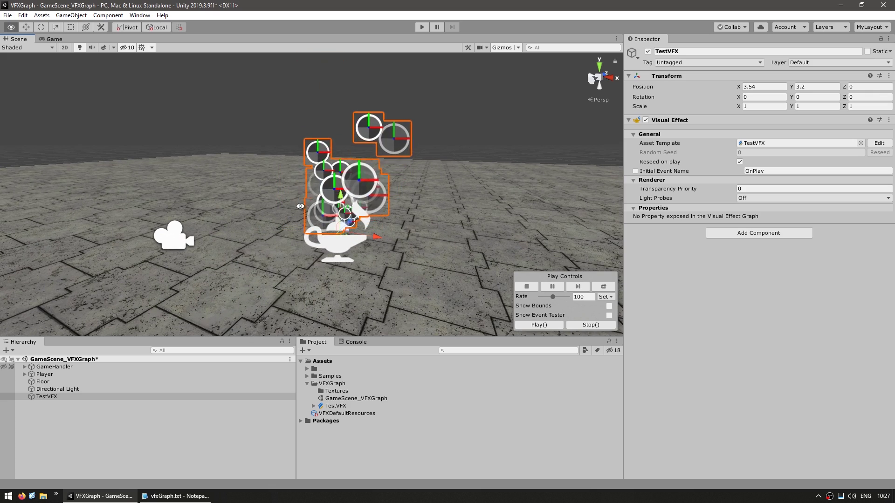
scroll(274, 205, "down", 4)
left_click_drag(414, 119, 402, 138, "alt")
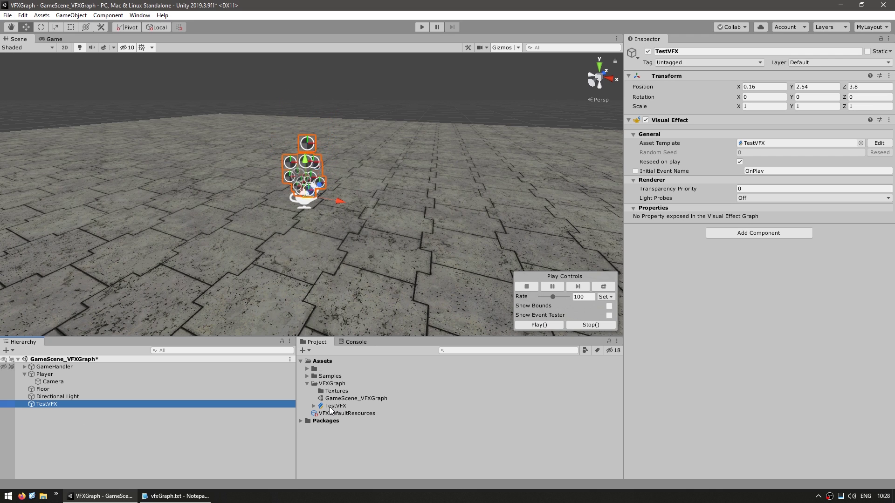
Inspect the TestVFX asset and scene object, locating the graph asset the effect uses.
left_click(341, 407)
left_click(47, 404)
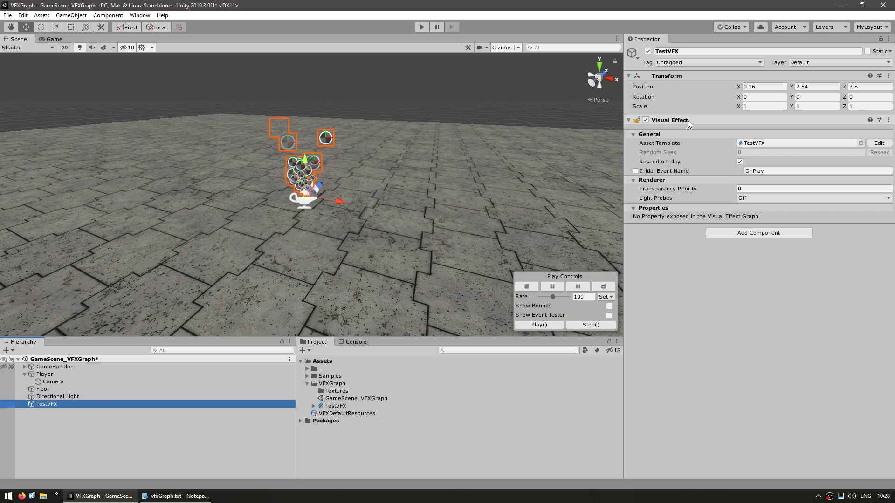
left_click(762, 144)
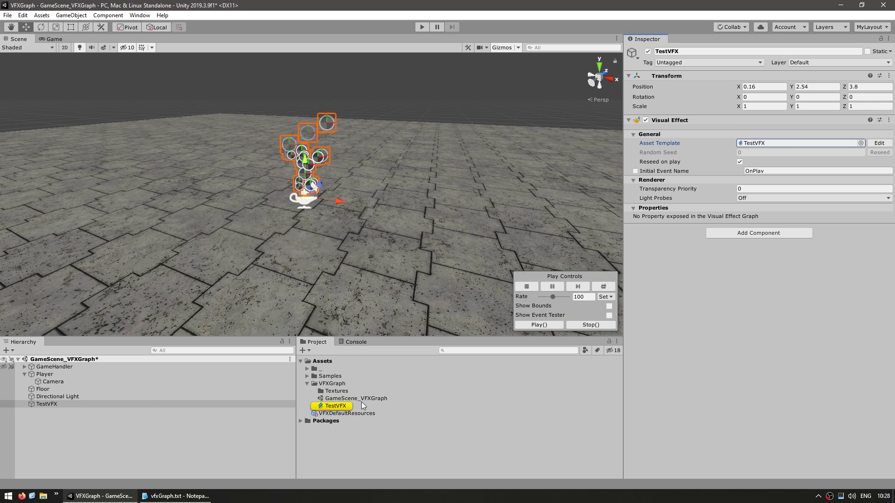
left_click(300, 392)
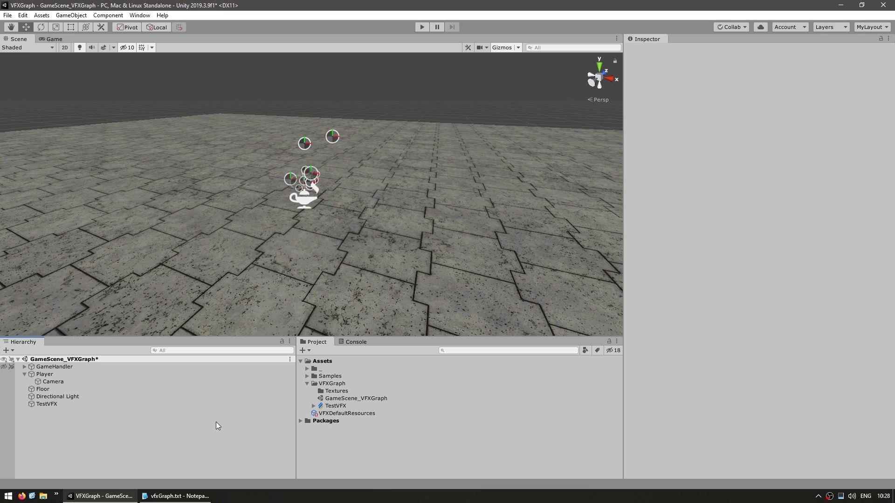
Add a Visual Effect object, raise it to height 1.16, and assign TestVFX as its Asset Template.
right_click(168, 424)
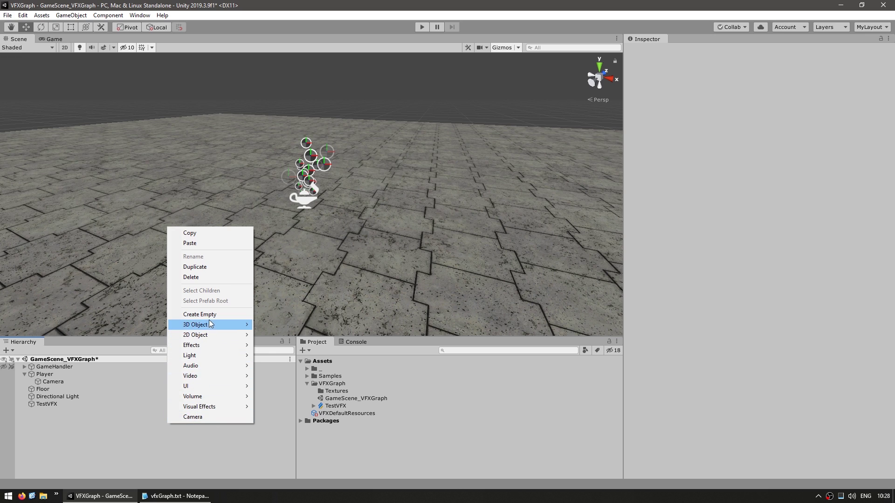
mouse_move(231, 408)
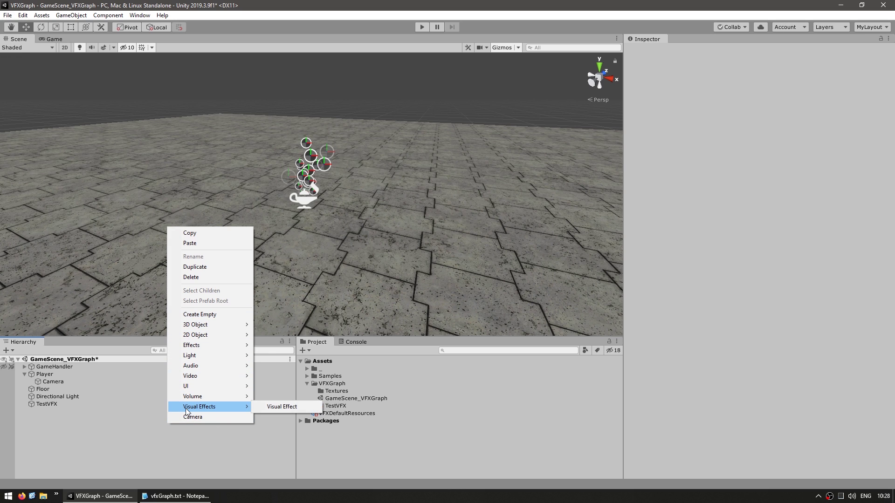
left_click(291, 410)
left_click_drag(256, 282, 431, 197)
middle_click_drag(431, 198, 376, 234)
scroll(375, 226, "up", 3)
left_click_drag(386, 205, 394, 179)
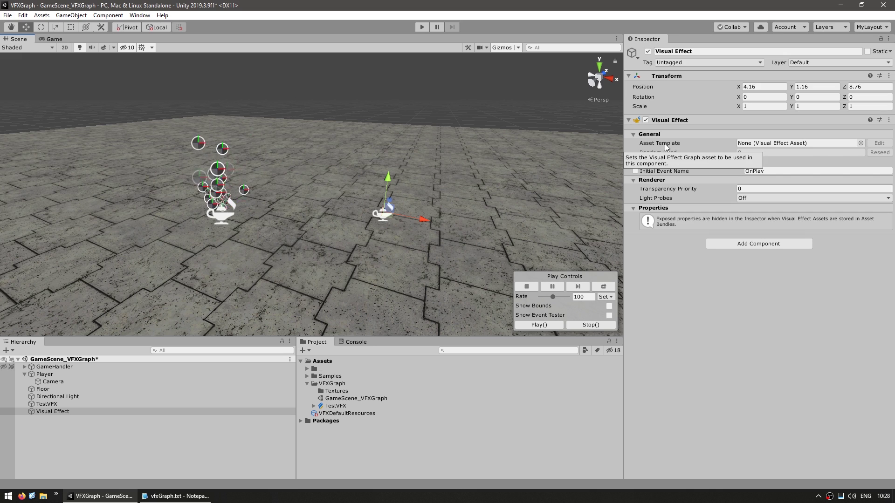
left_click_drag(336, 406, 774, 145)
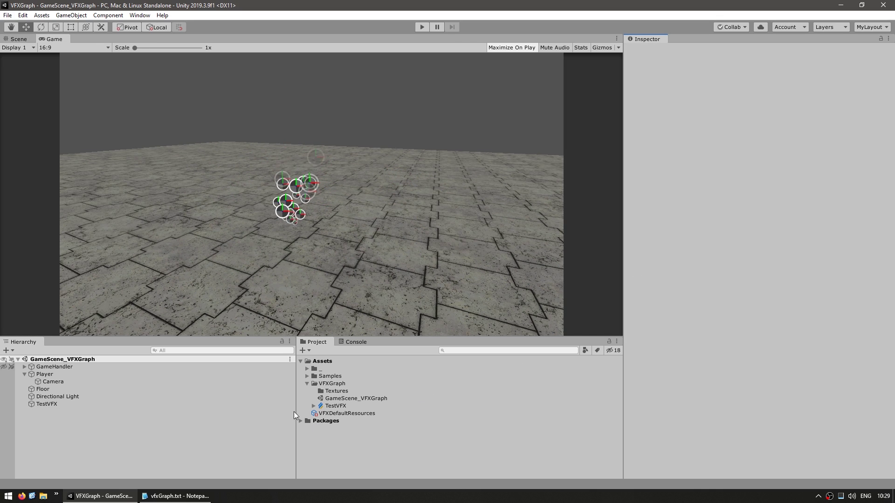
Open the TestVFX graph, dock it beside the Game view, and set the Game view to Free Aspect.
left_click(326, 408)
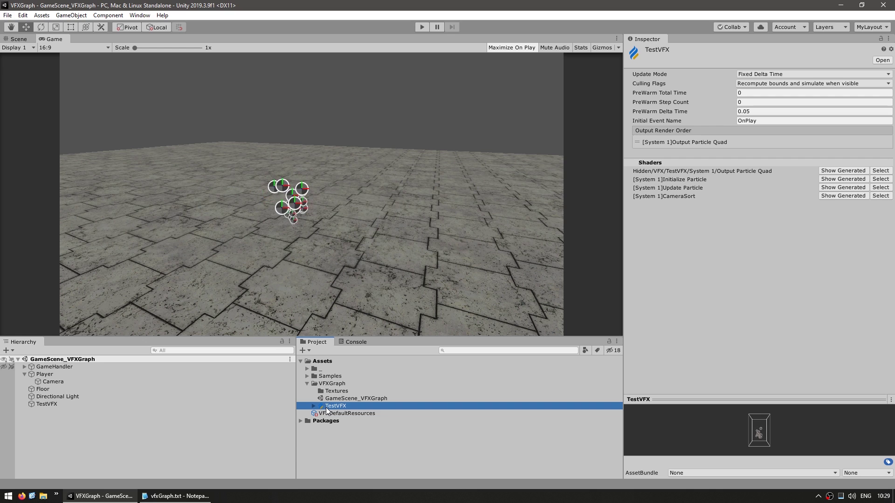
double_click(326, 408)
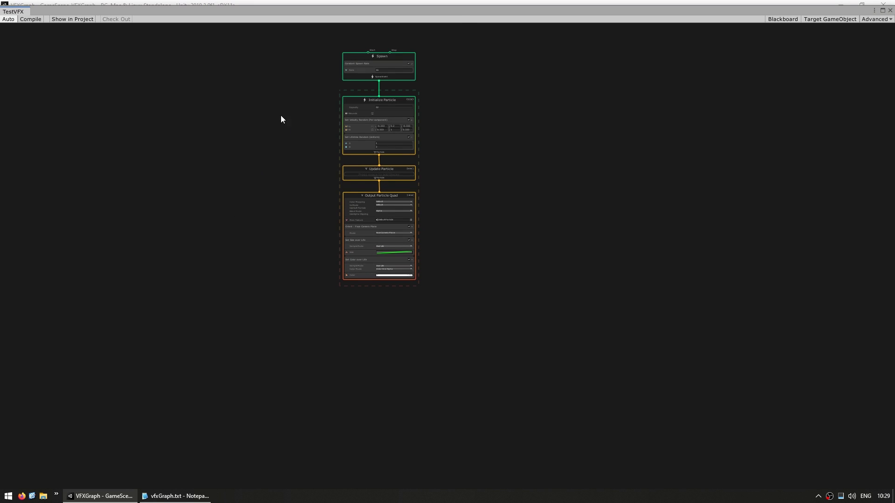
left_click_drag(458, 14, 536, 228)
left_click_drag(92, 227, 505, 75)
scroll(677, 174, "down", 2)
middle_click_drag(678, 174, 565, 193)
left_click_drag(505, 135, 461, 134)
left_click(74, 48)
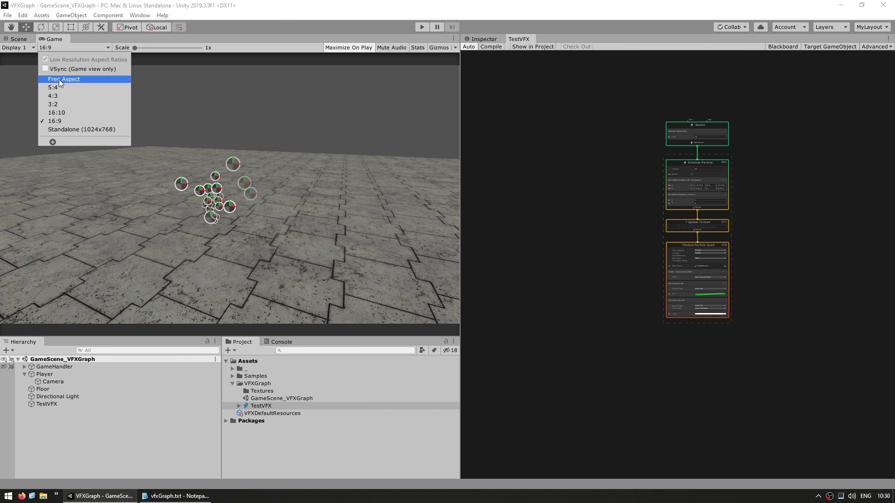
left_click(64, 79)
Rearrange the Inspector panel on the right and center the node graph, checking the velocity block.
left_click_drag(462, 79, 358, 75)
left_click_drag(381, 39, 447, 438)
left_click_drag(449, 328, 438, 352)
left_click_drag(380, 357, 862, 224)
left_click_drag(716, 261, 739, 261)
scroll(590, 188, "up", 2)
middle_click_drag(590, 189, 519, 215)
left_click(521, 215)
left_click(424, 297)
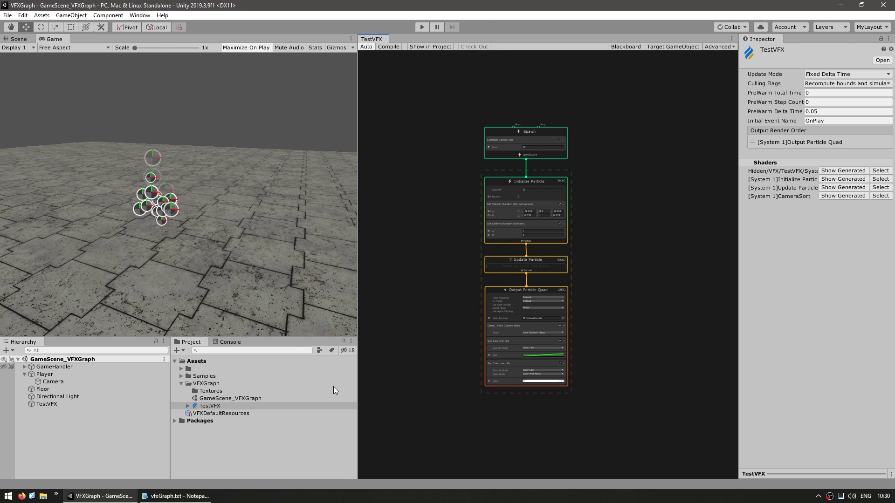
scroll(429, 195, "up", 2)
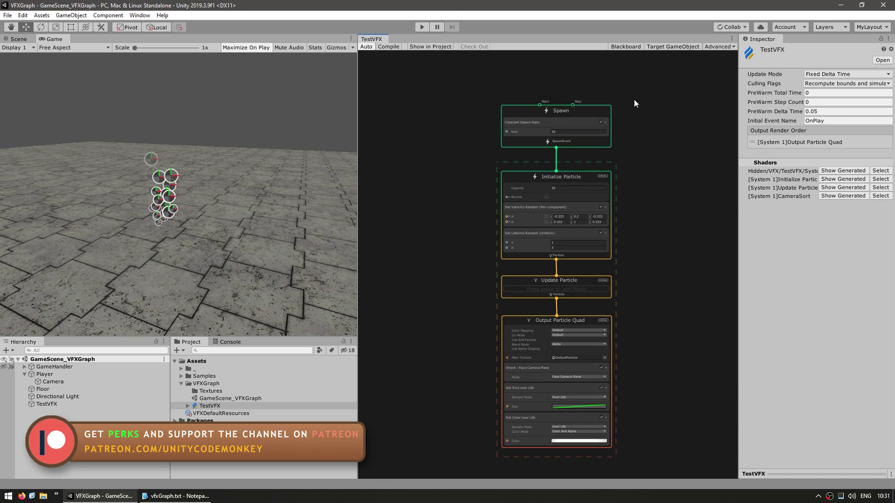
Marquee-select the Spawn, Initialize Particle and Update Particle contexts.
left_click_drag(475, 149, 475, 150)
left_click_drag(659, 165, 553, 179)
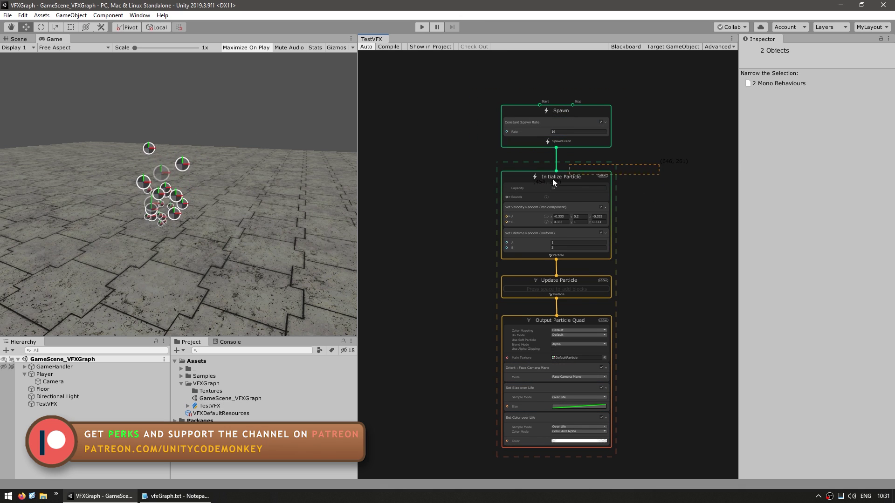
left_click_drag(434, 272, 439, 267)
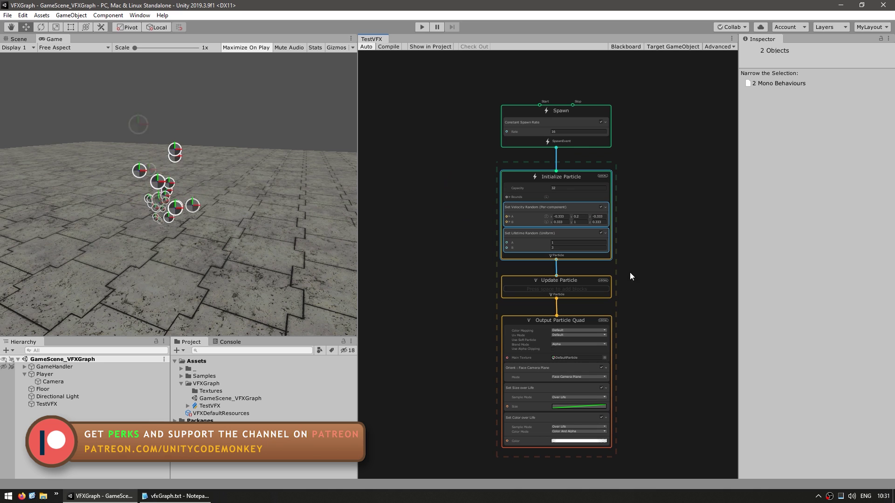
left_click_drag(646, 269, 465, 306)
left_click_drag(665, 467, 455, 313)
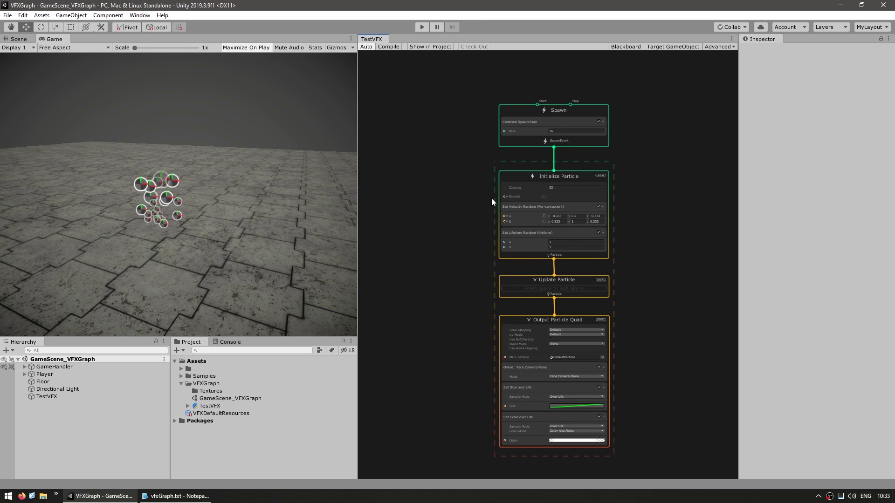
Try a Constant Spawn Rate of 16000 in the Spawn context.
scroll(468, 116, "up", 4)
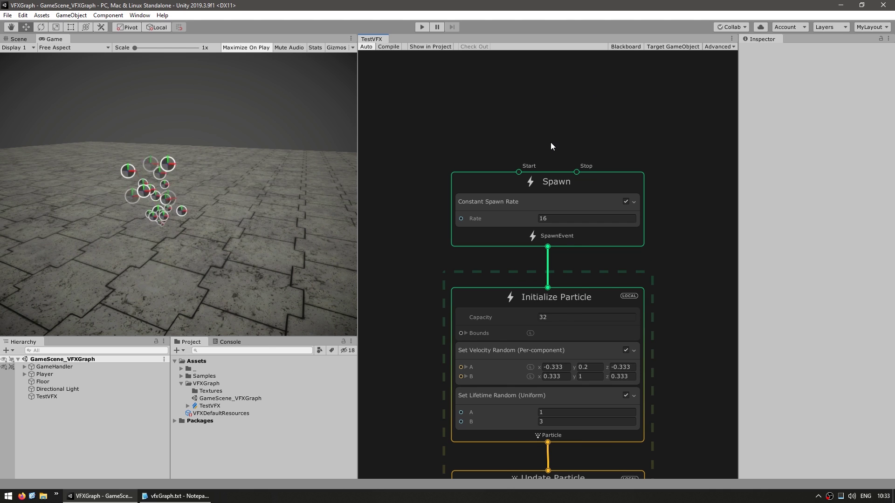
left_click(552, 217)
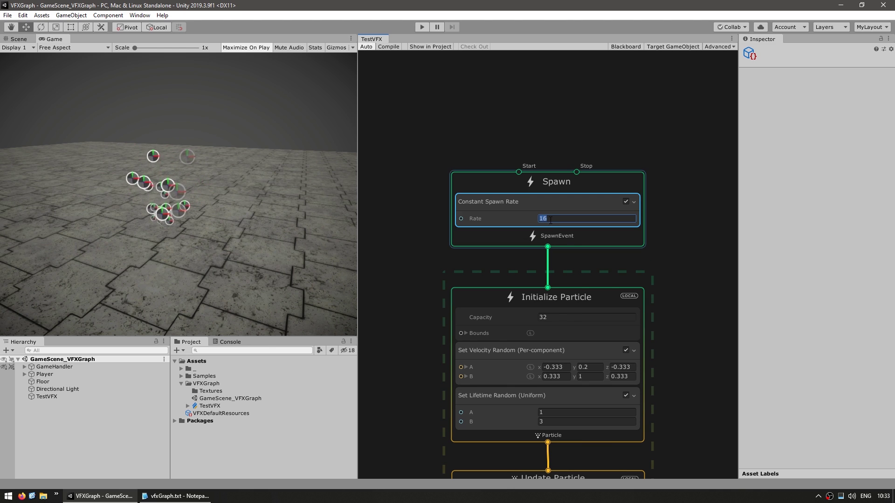
left_click(692, 318)
left_click(602, 329)
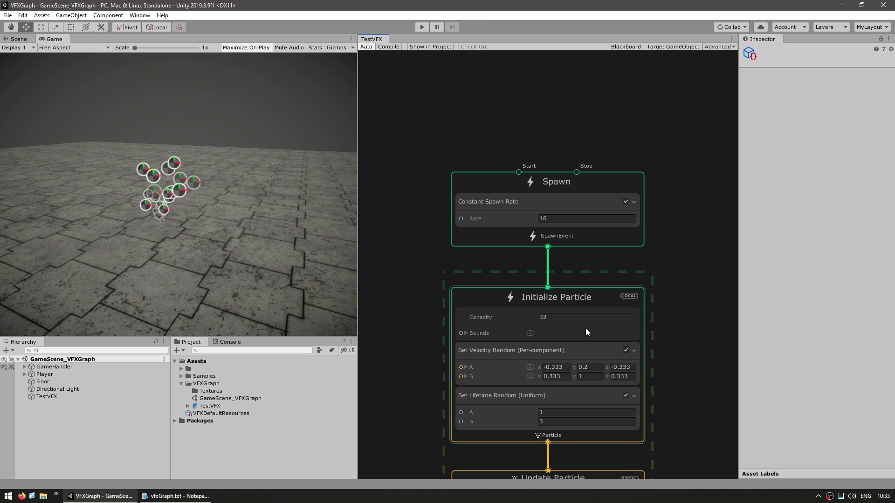
mouse_move(490, 322)
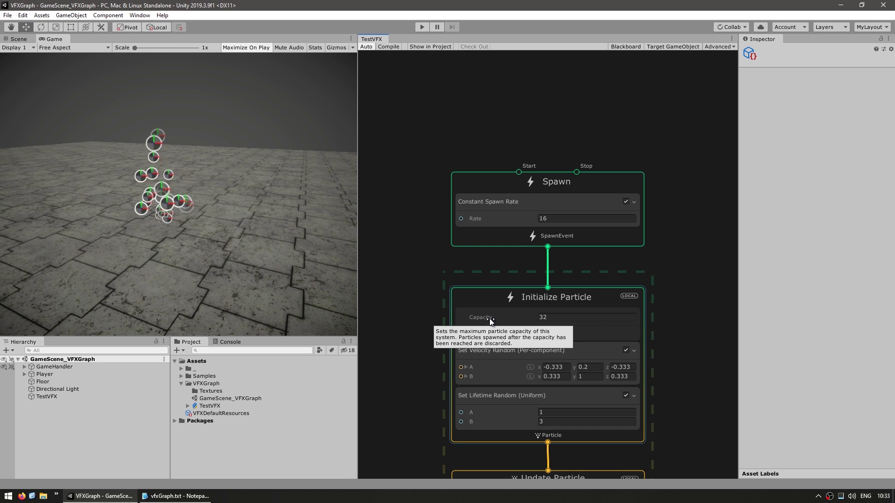
left_click(583, 218)
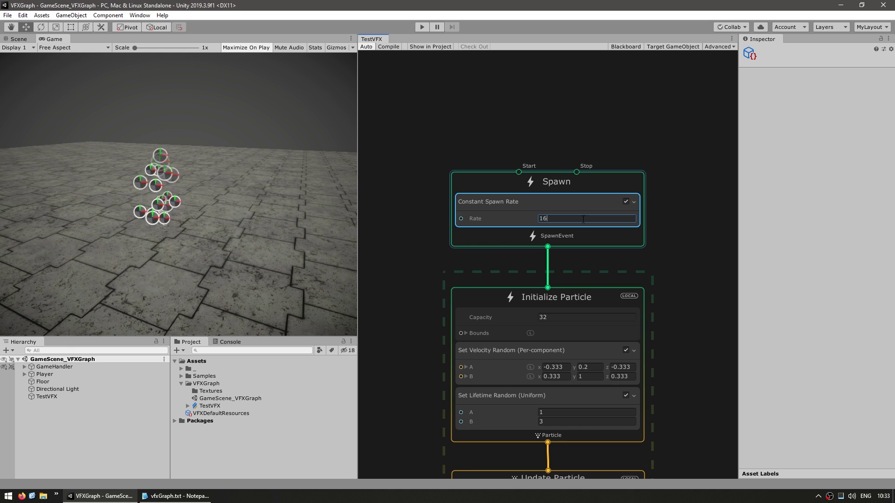
type("000")
left_click(678, 161)
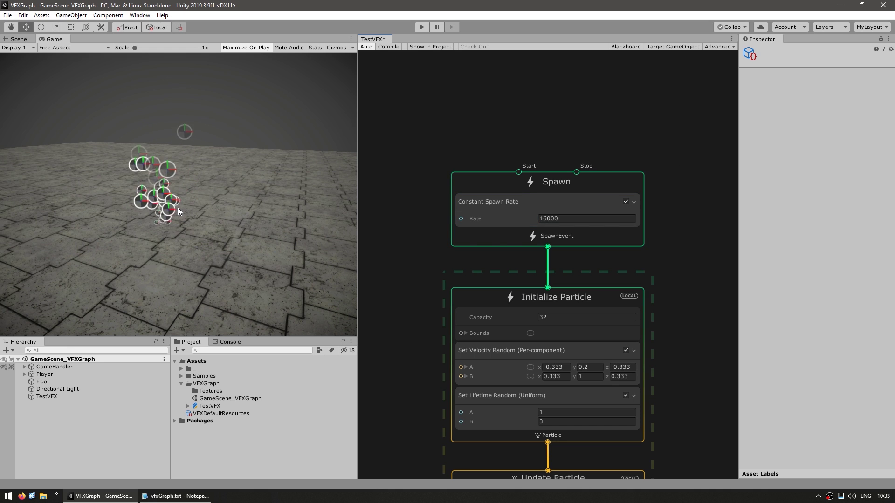
Try an Initialize Particle capacity of 320000 and expand Bounds to show Center and Size.
left_click(575, 317)
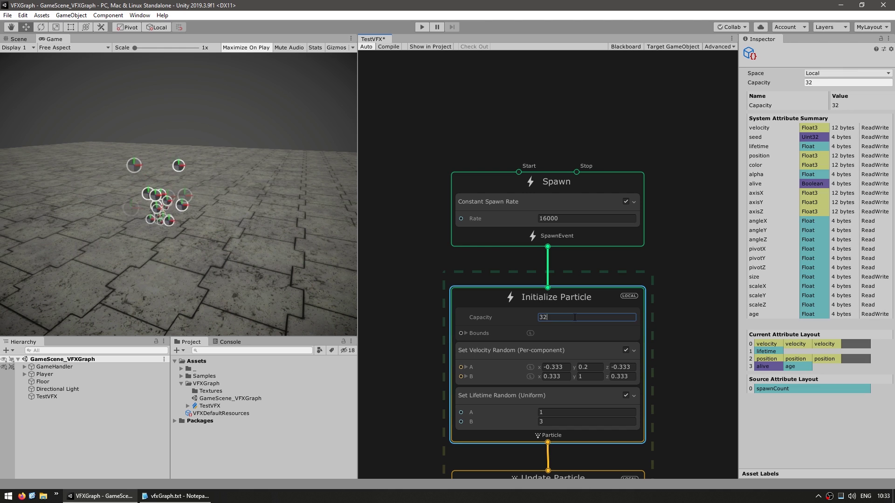
type("0000")
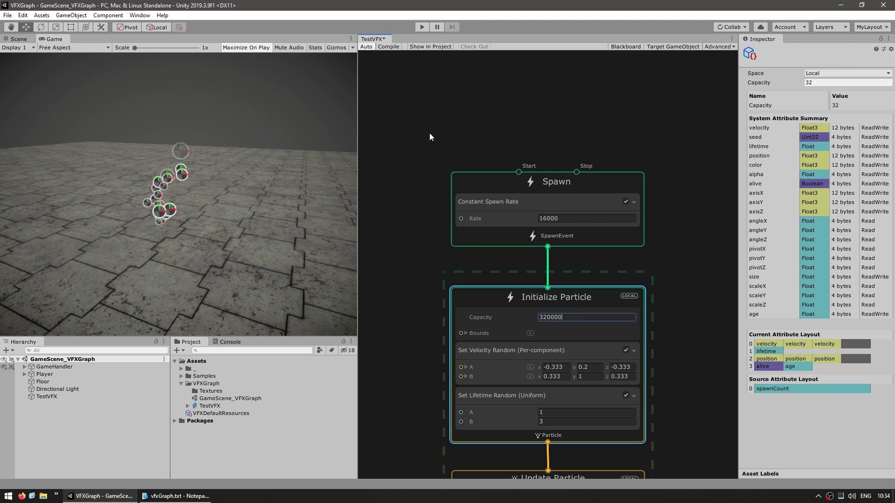
left_click(231, 233)
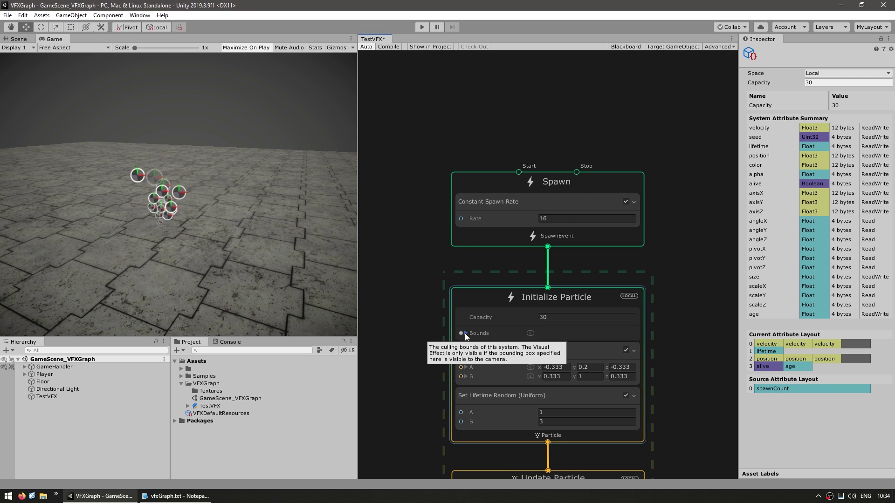
left_click(466, 333)
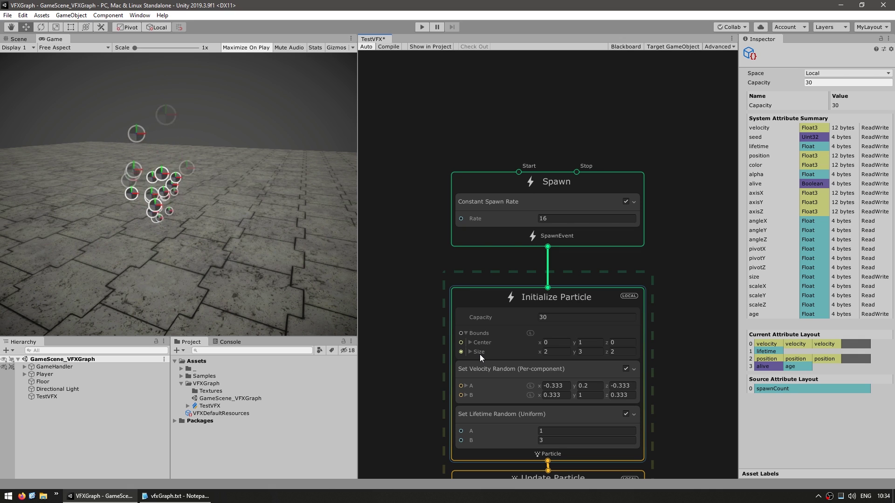
middle_click_drag(481, 357, 455, 257)
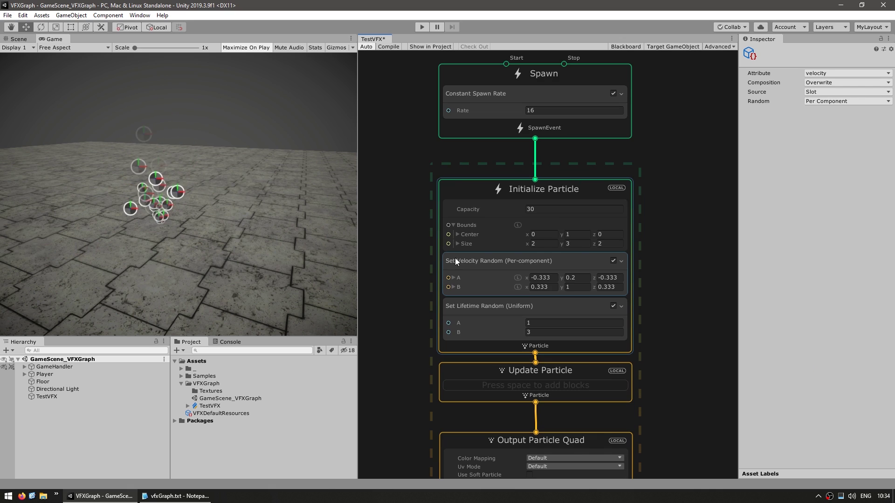
left_click(486, 264)
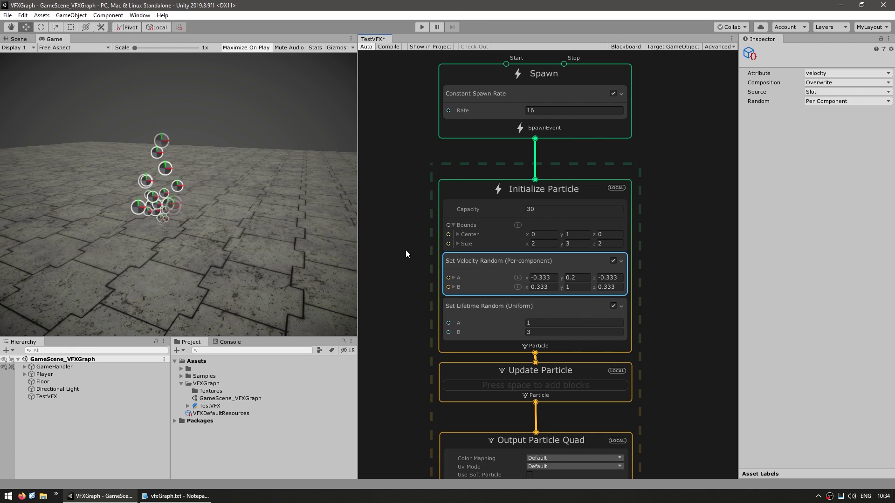
left_click(506, 308)
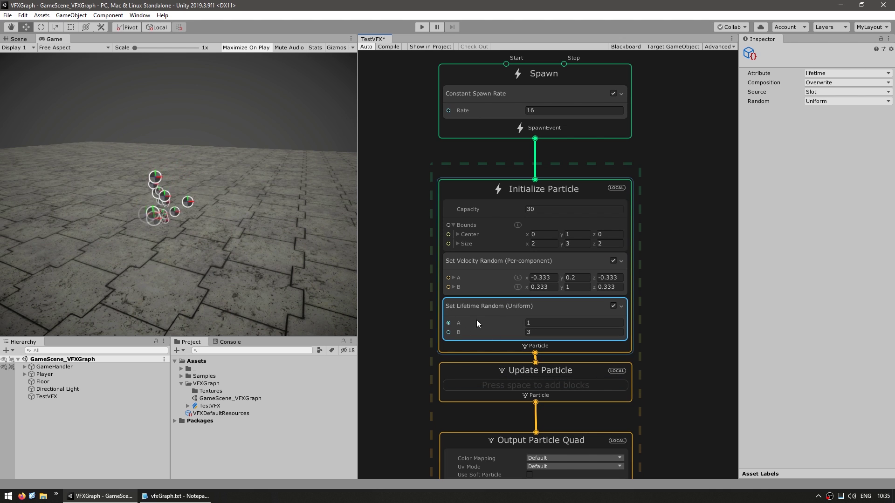
middle_click_drag(437, 360, 477, 291)
left_click_drag(692, 287, 466, 337)
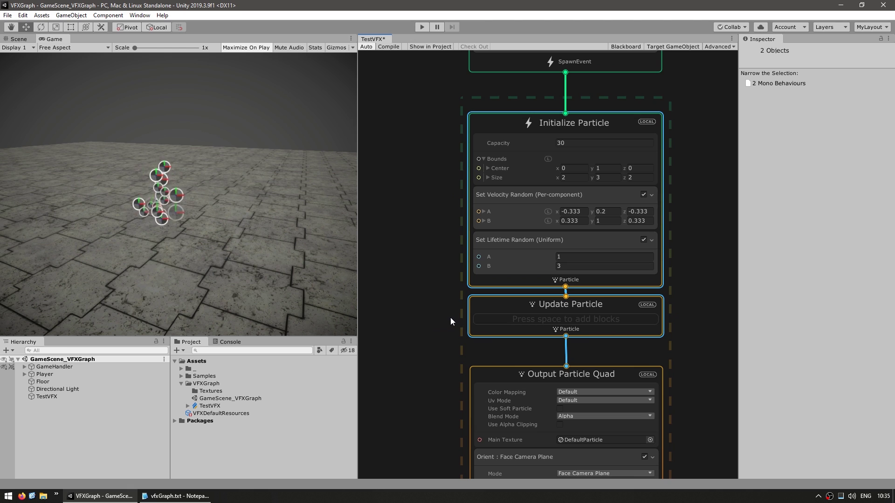
middle_click_drag(455, 409, 434, 217)
left_click(445, 227)
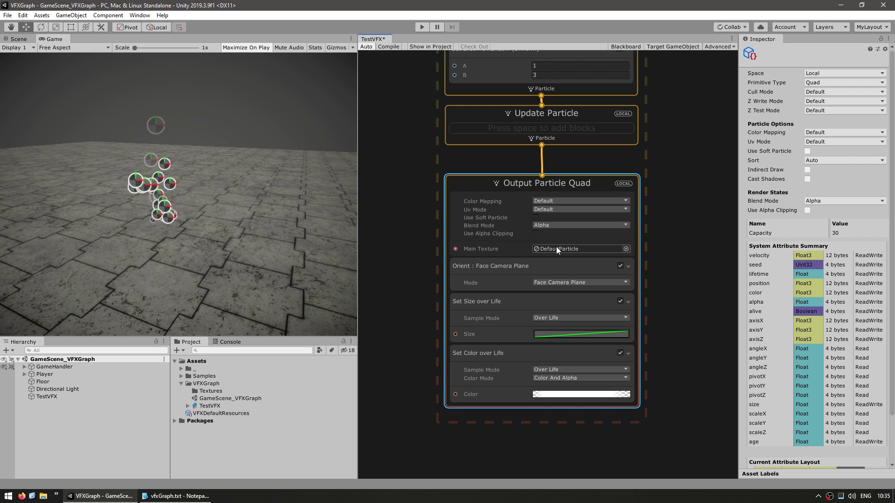
left_click(491, 270)
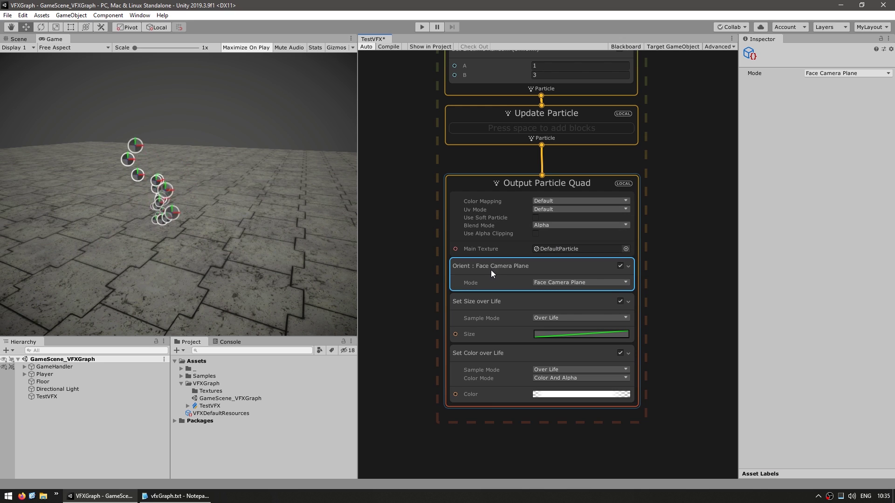
left_click(477, 303)
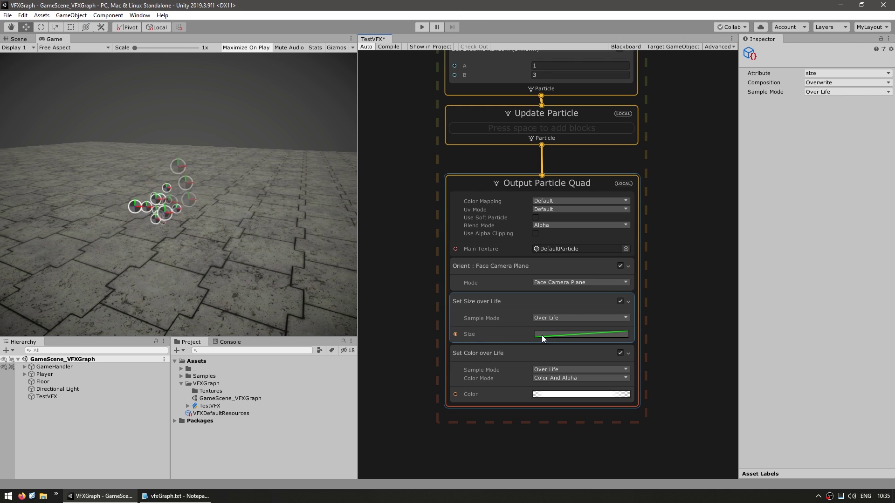
left_click(543, 401)
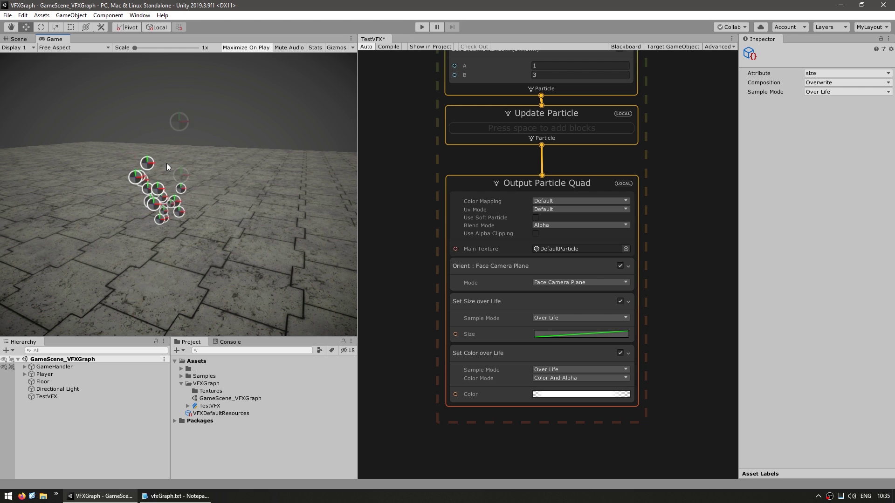
scroll(470, 309, "down", 5)
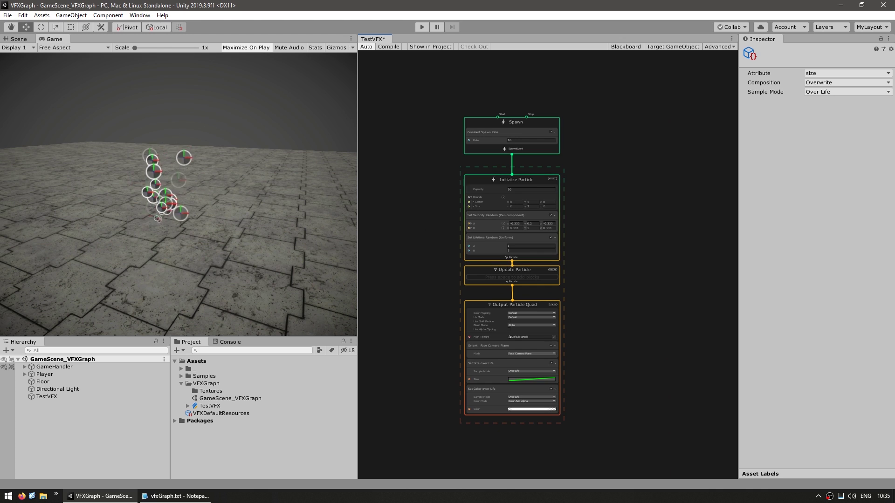
scroll(491, 191, "up", 3)
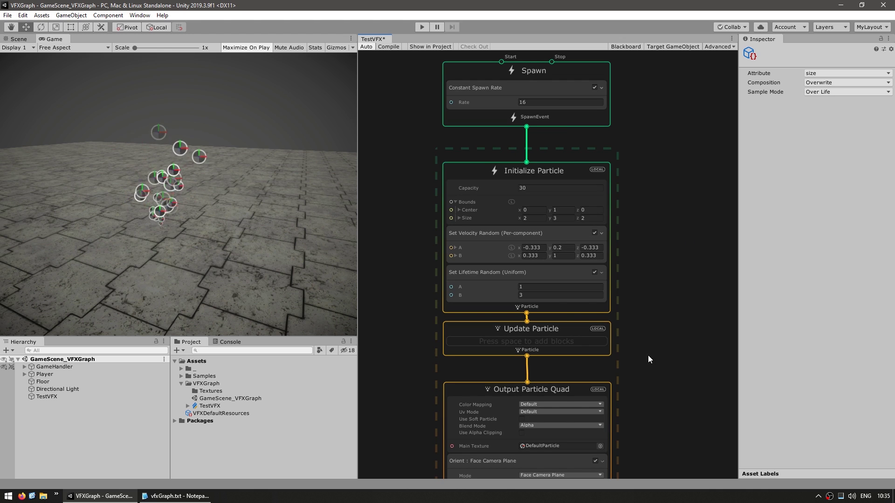
middle_click_drag(652, 378, 648, 327)
Add a Gravity (Force) block to Update Particle and lower its force y to -2.
left_click(561, 287)
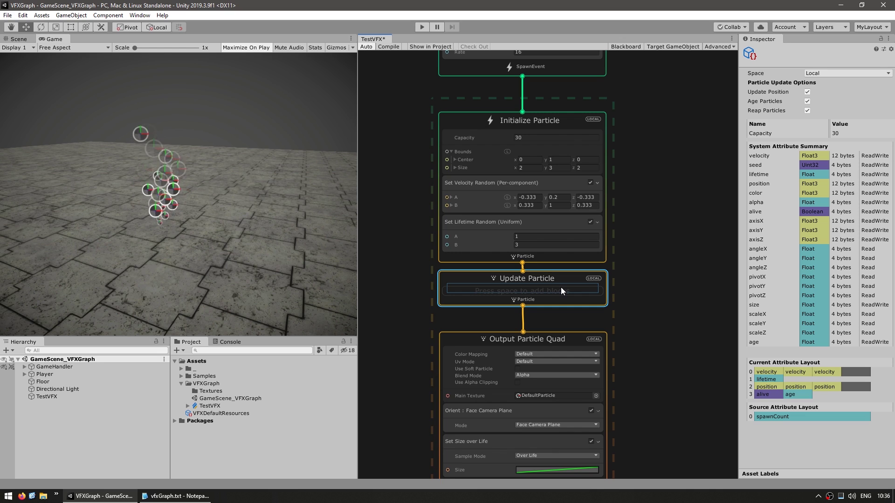
key("space")
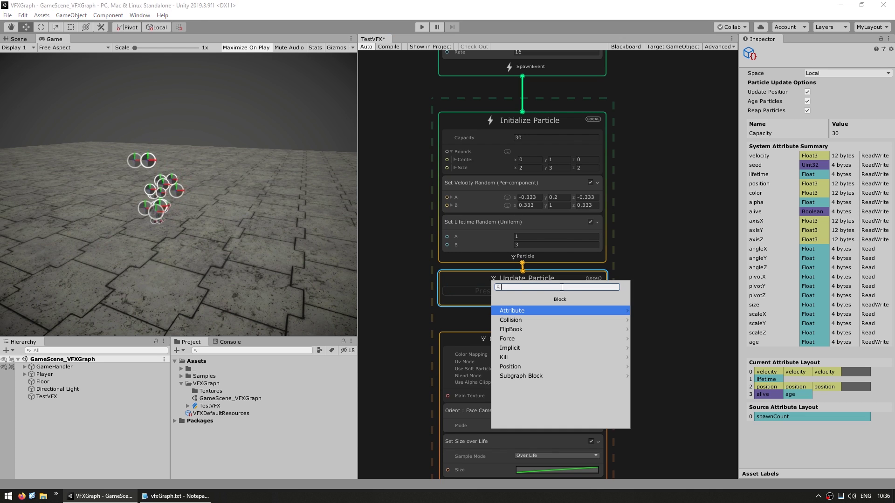
left_click(471, 290)
right_click(472, 292)
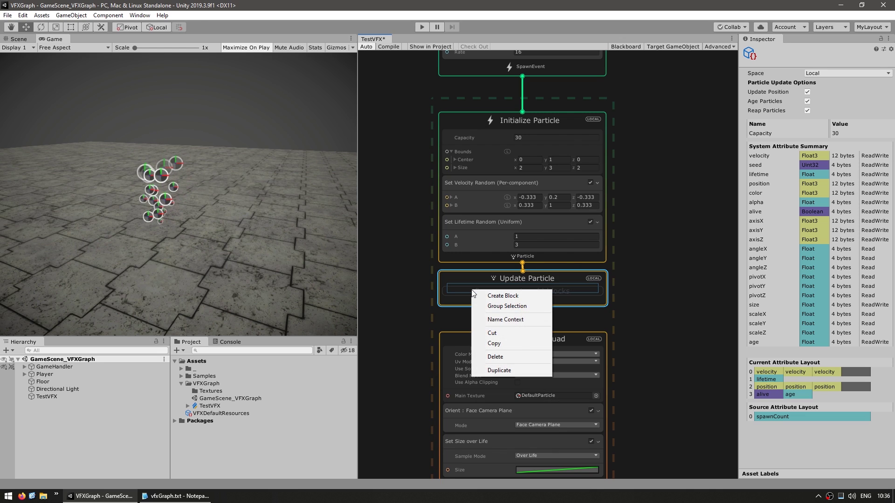
left_click(497, 297)
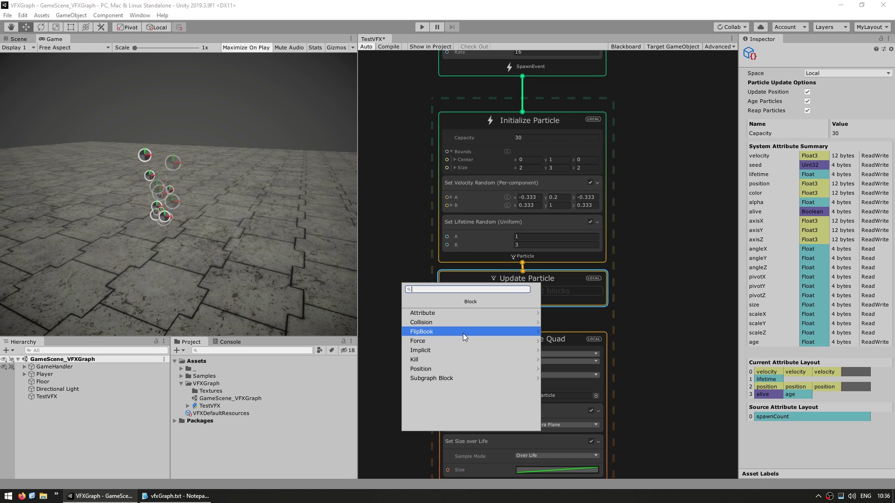
type("grav")
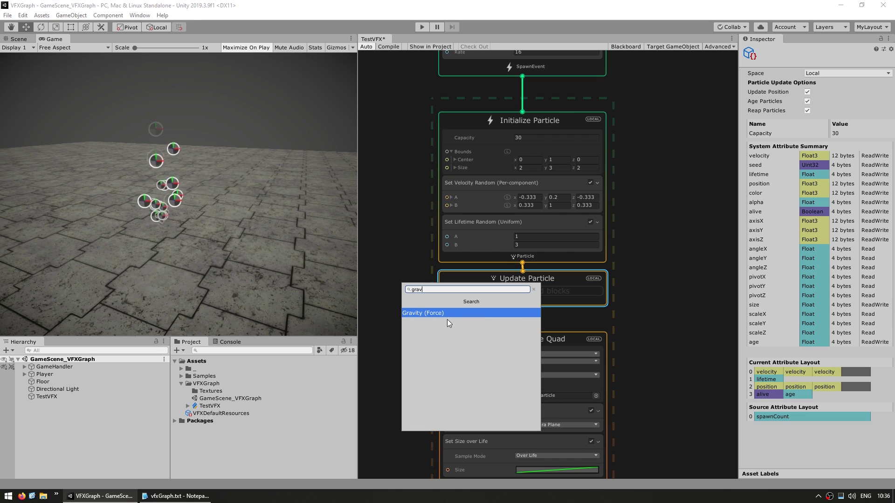
left_click(449, 311)
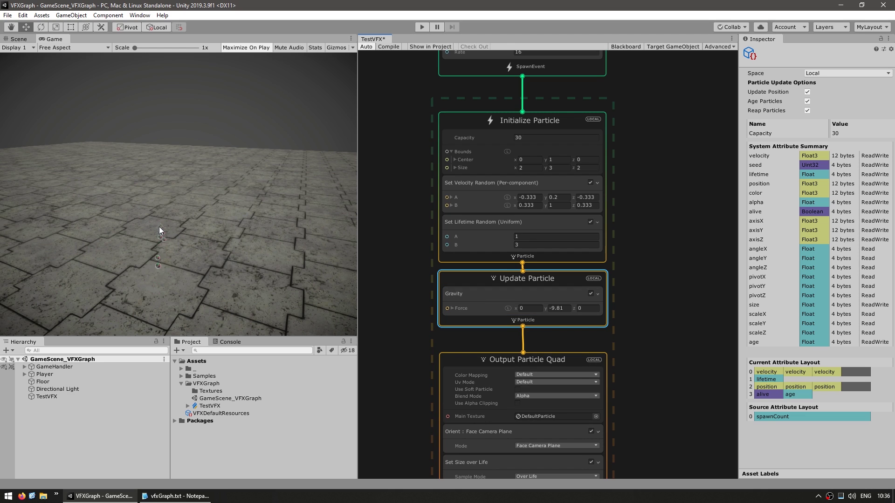
left_click(544, 301)
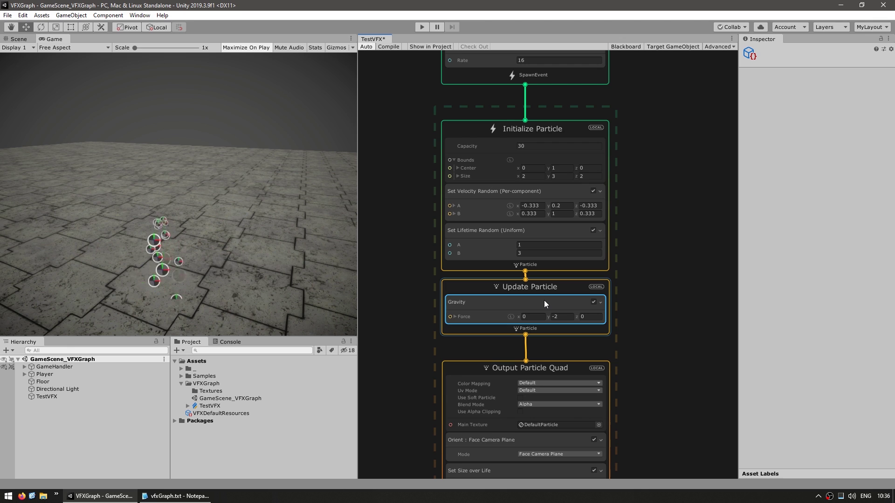
left_click_drag(544, 300, 540, 294)
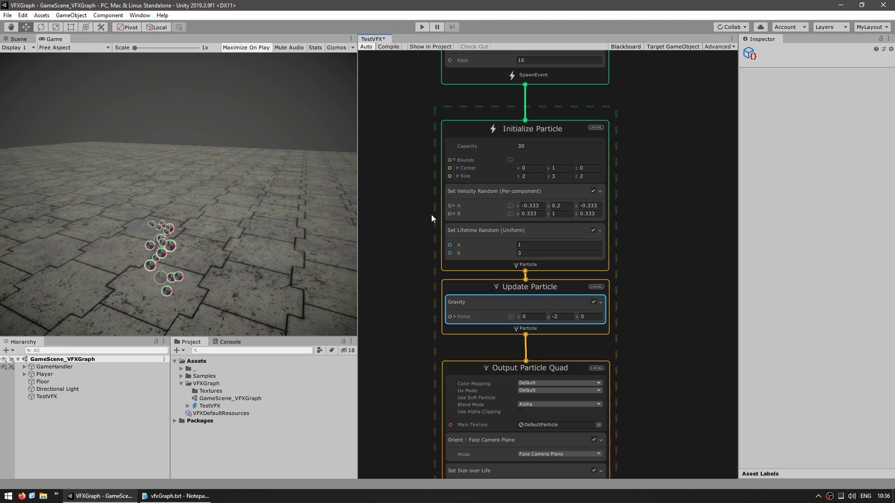
middle_click_drag(431, 214, 544, 245)
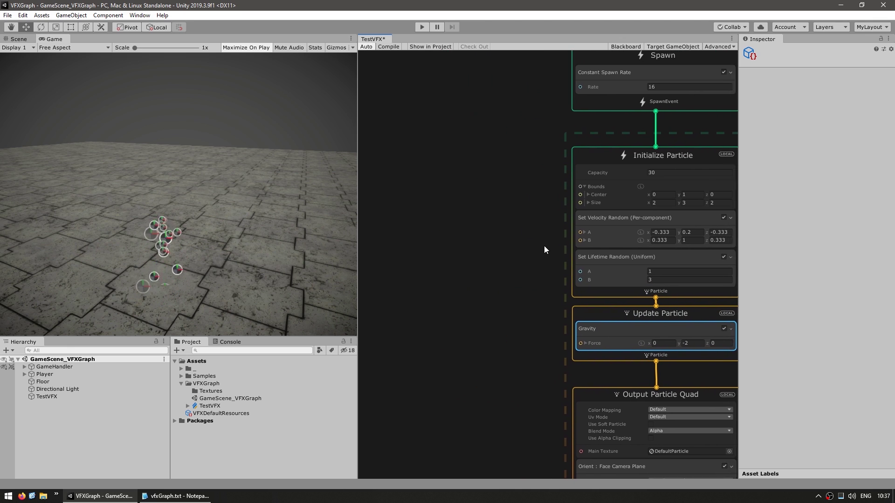
Cancel the node-creation search and bring the Update Particle blocks into view.
right_click(472, 225)
left_click(430, 215)
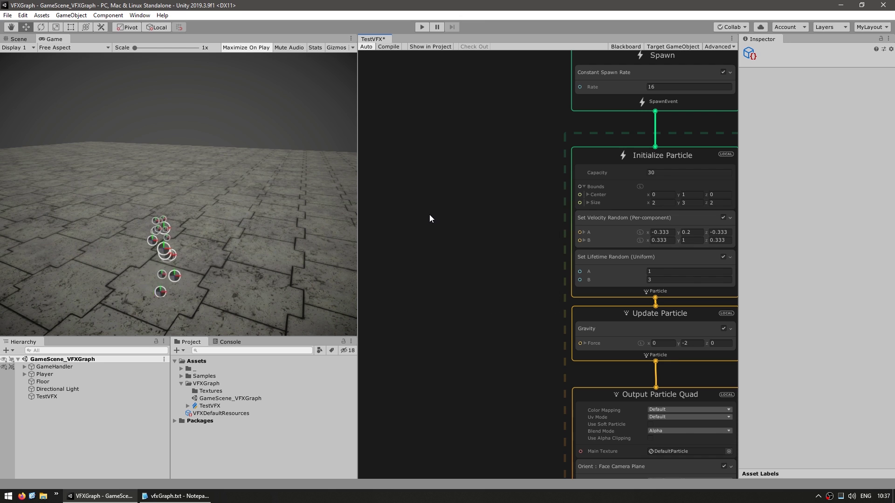
key("space")
key("Escape")
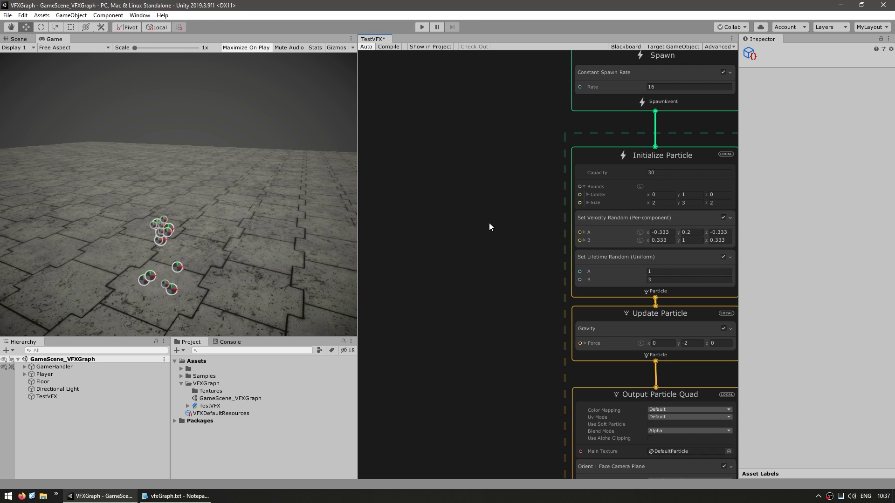
middle_click_drag(523, 323, 492, 281)
Delete the Gravity, Set Lifetime Random and Set Velocity Random blocks one by one.
left_click(572, 284)
key("Delete")
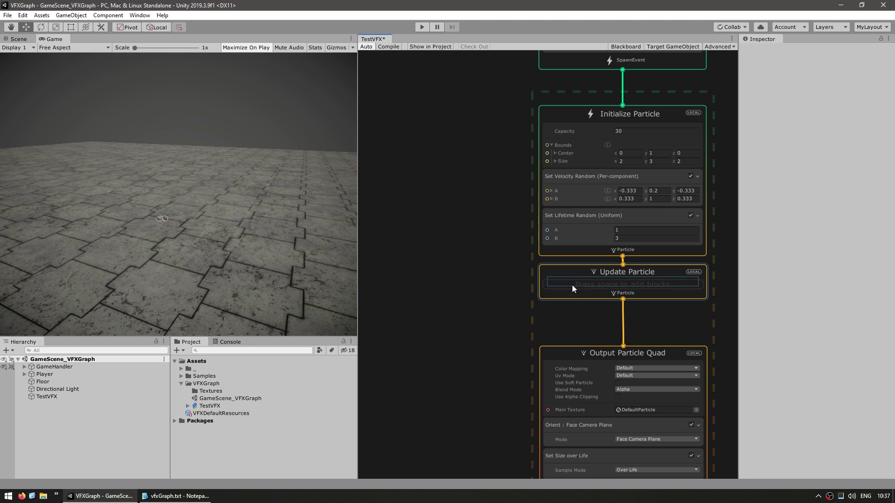
key("Delete")
left_click(580, 243)
key("Delete")
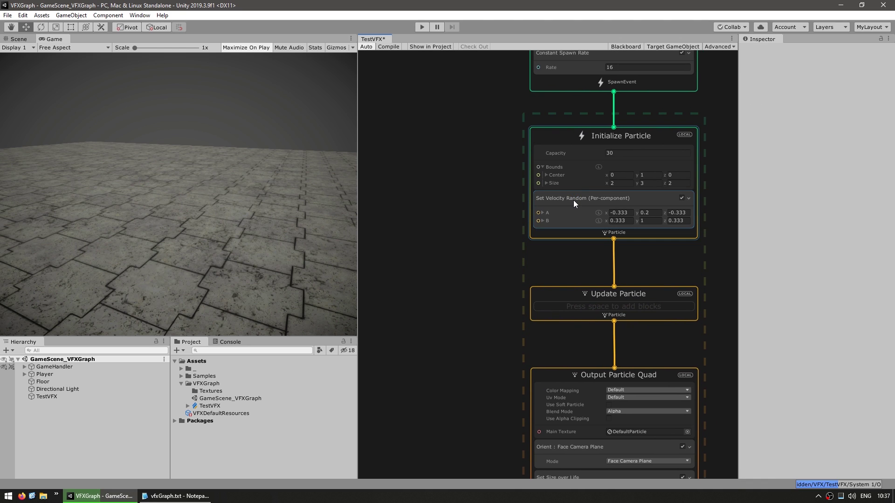
left_click(573, 200)
key("Delete")
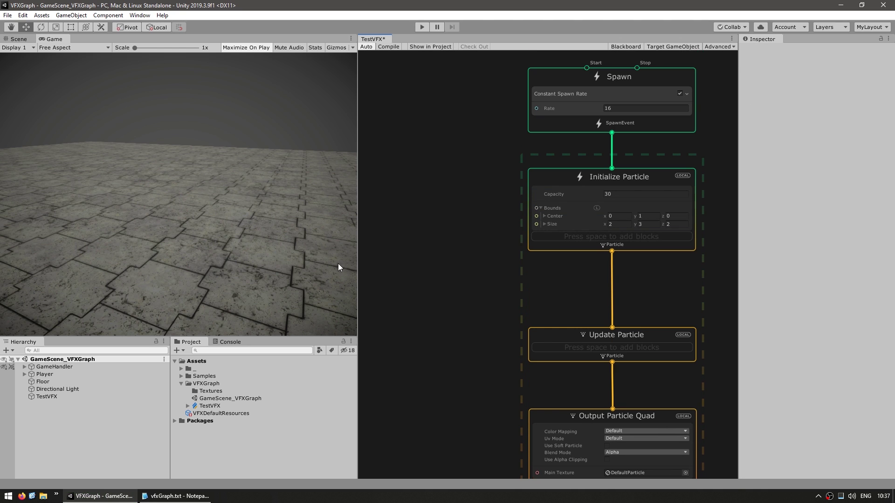
Add a Set Lifetime block with lifetime 1 to Initialize Particle.
left_click(552, 239)
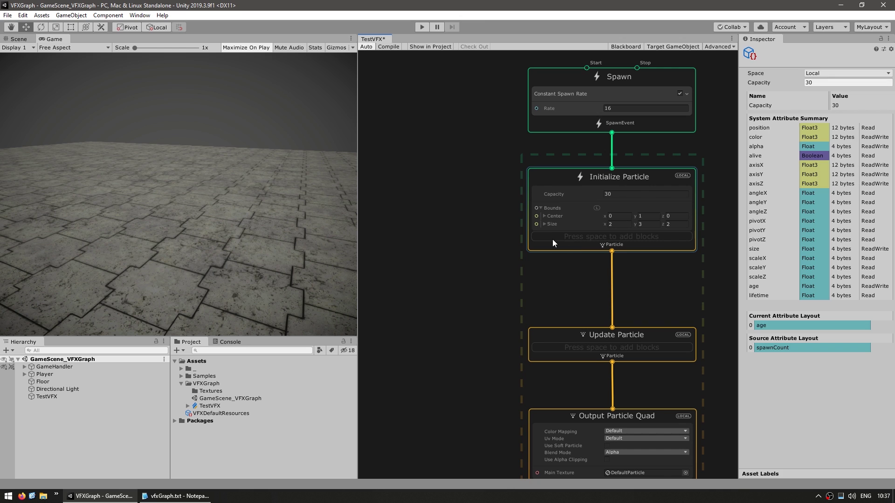
key("space")
type("life")
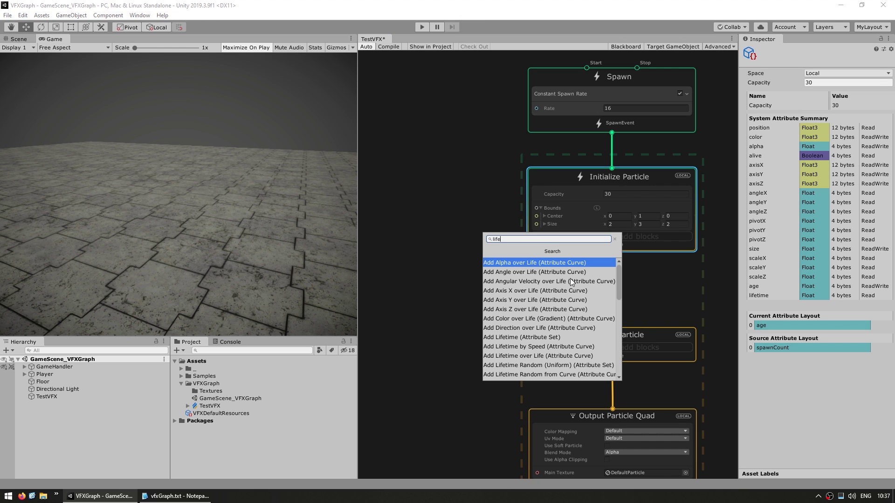
scroll(572, 282, "down", 12)
left_click(530, 345)
left_click(630, 256)
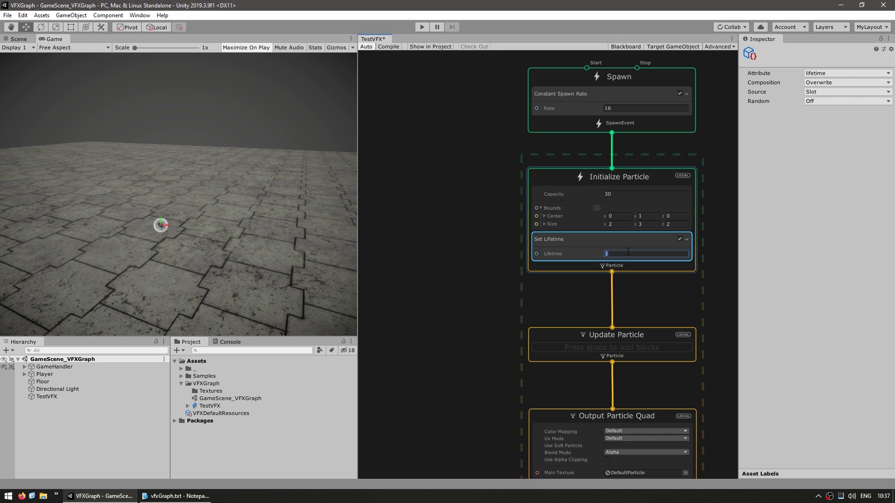
Add a Set Velocity block to Initialize Particle with velocity y of 2.
left_click(583, 265)
key("space")
type("s")
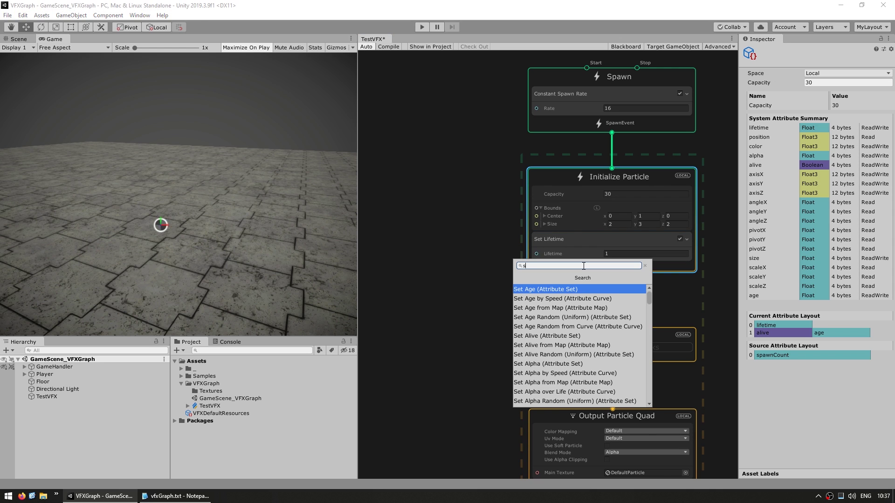
type("et velo")
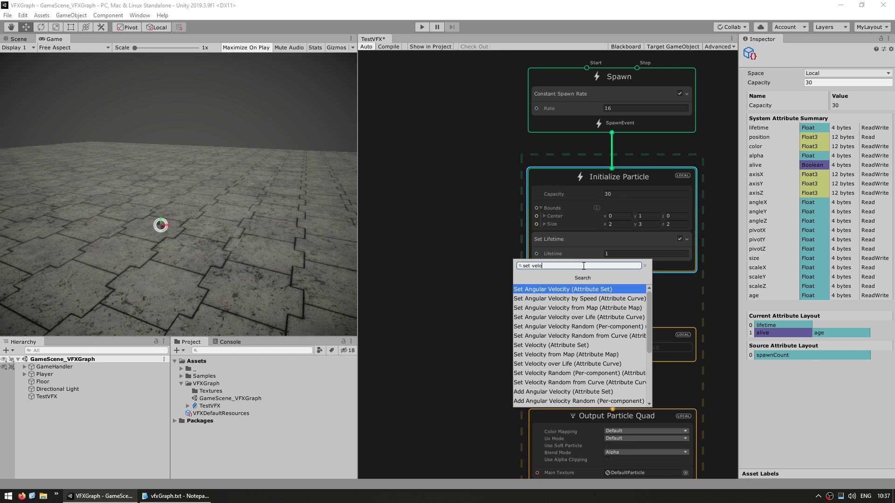
left_click(551, 344)
left_click(643, 284)
key("Return")
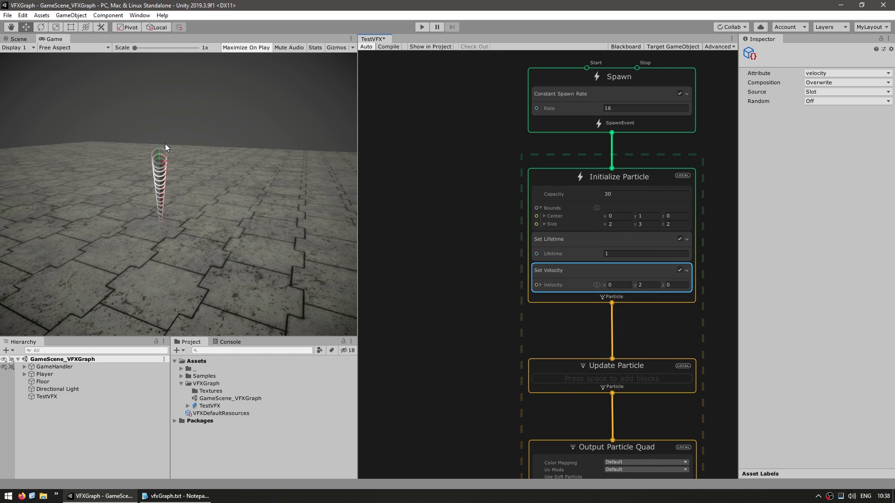
Add a Set Position block to Initialize Particle and clear space on the left of the graph.
left_click(550, 295)
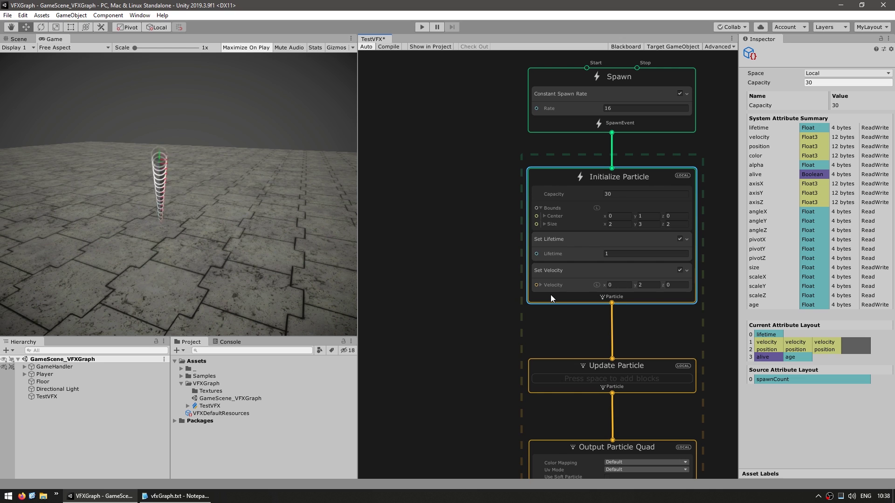
key("space")
type("set posi")
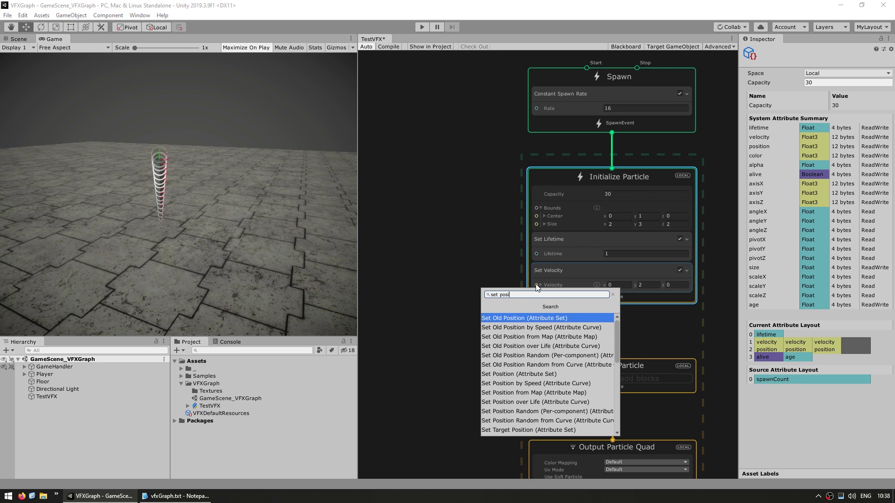
left_click(555, 373)
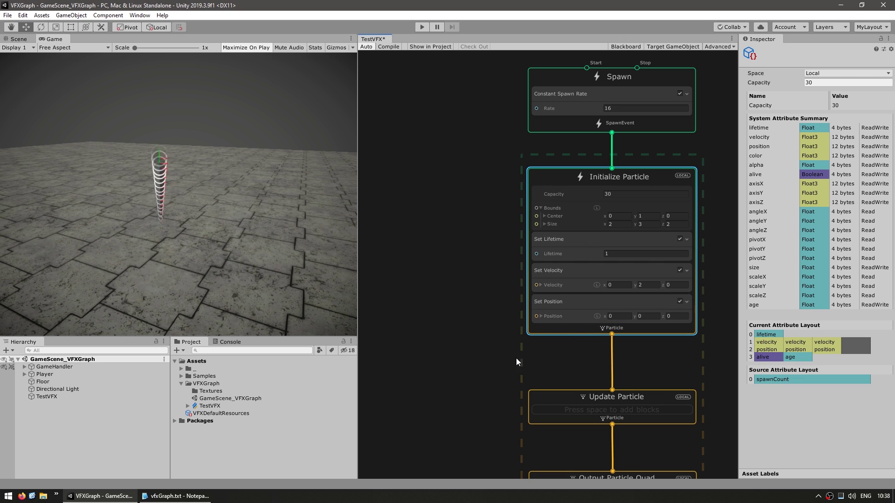
left_click(414, 307)
middle_click_drag(436, 302, 489, 294)
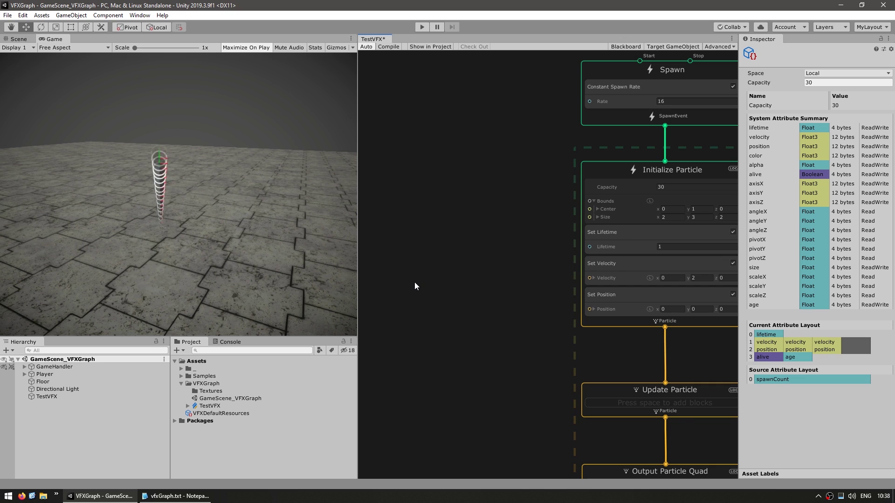
key("space")
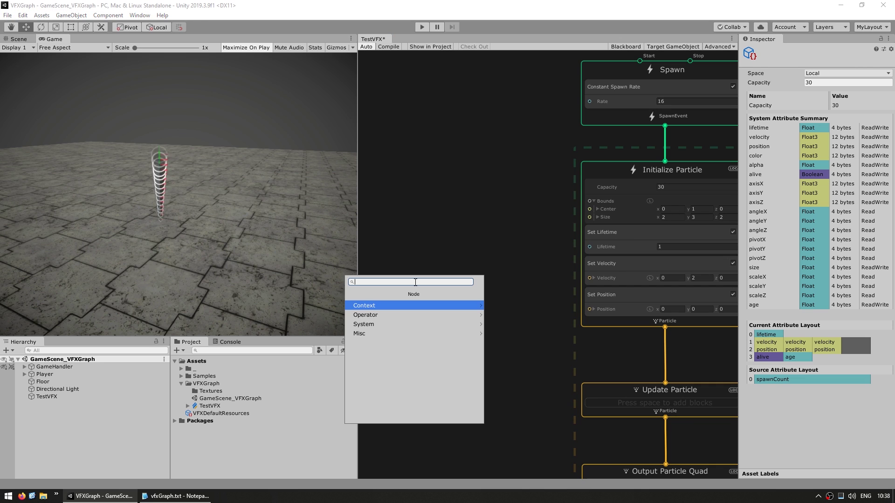
Create a Sine Wave (float) node, wire it into Set Position X, and raise its Input to 1.9.
type("sine")
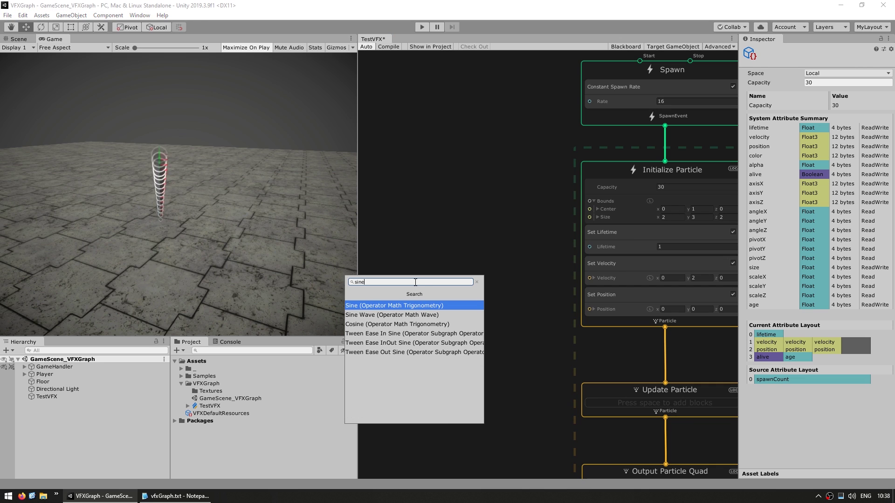
left_click(378, 316)
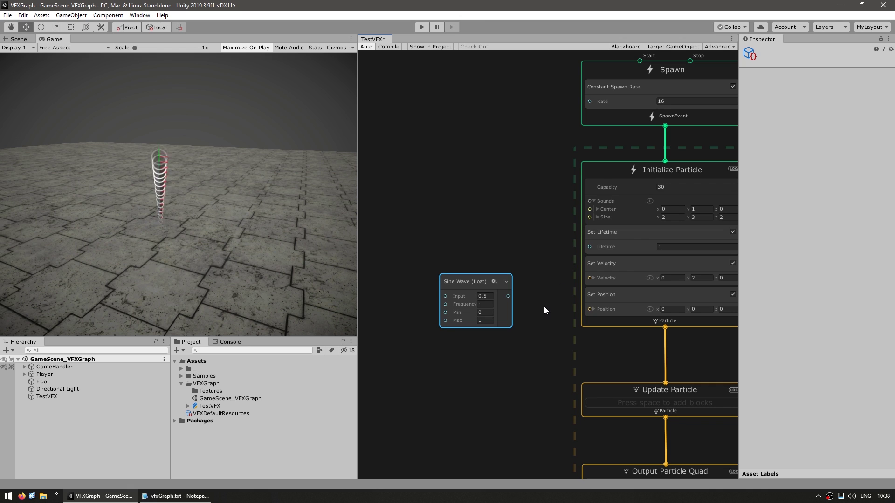
middle_click_drag(546, 332, 504, 250)
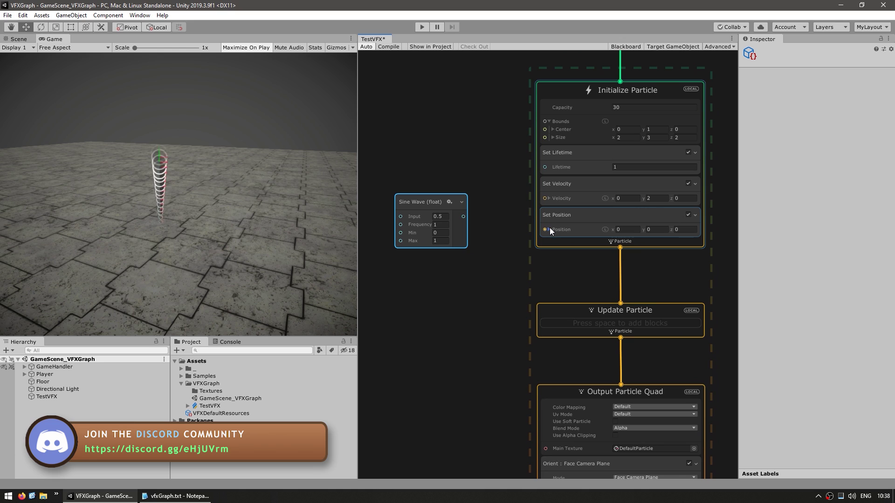
left_click(549, 230)
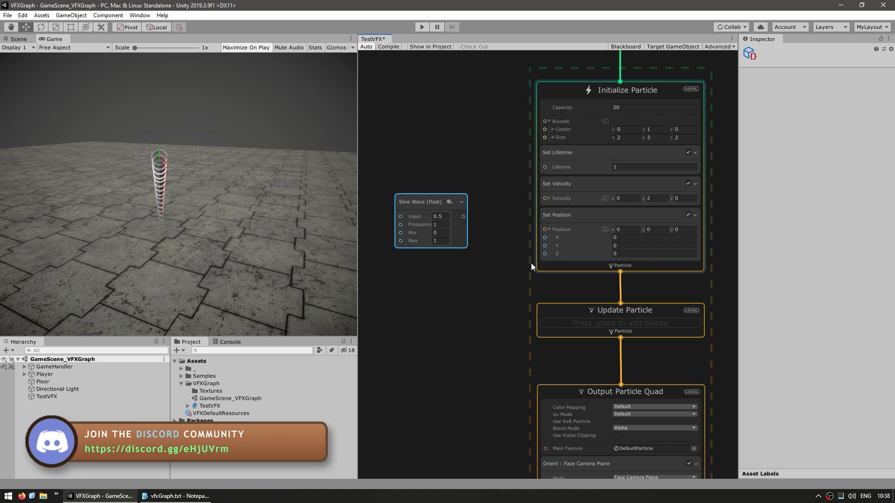
scroll(405, 223, "up", 2)
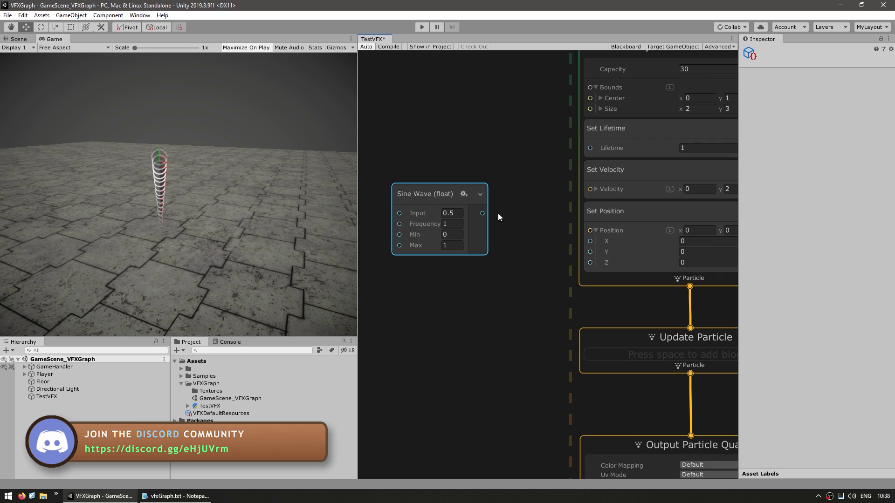
left_click_drag(496, 216, 590, 241)
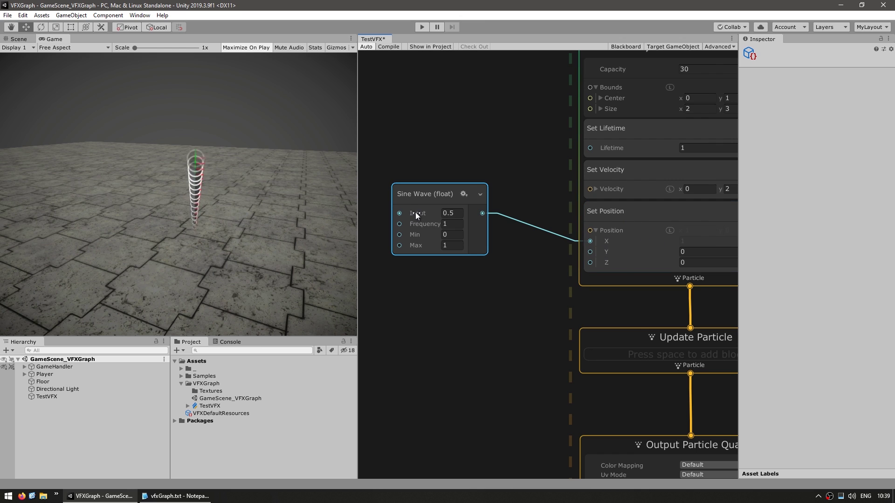
left_click_drag(416, 212, 435, 215)
Add a Total Time node and feed it into the Sine Wave Input.
middle_click_drag(411, 173, 561, 206)
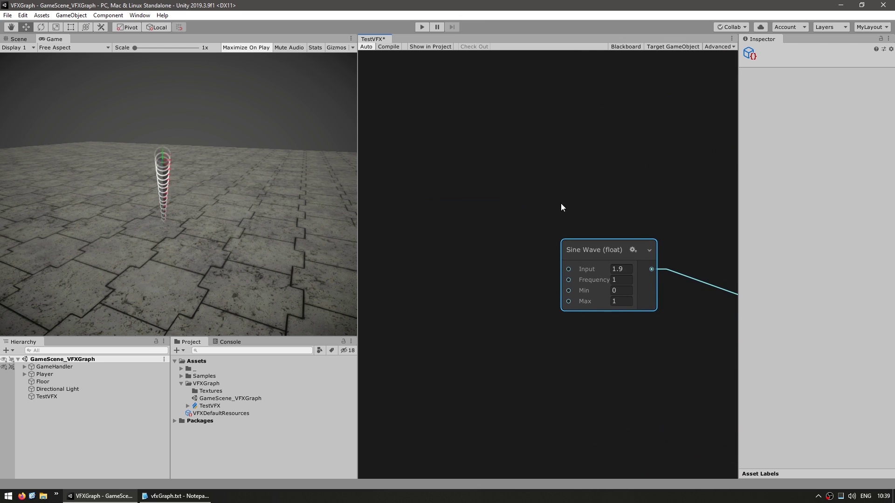
left_click(455, 212)
key("space")
type("time")
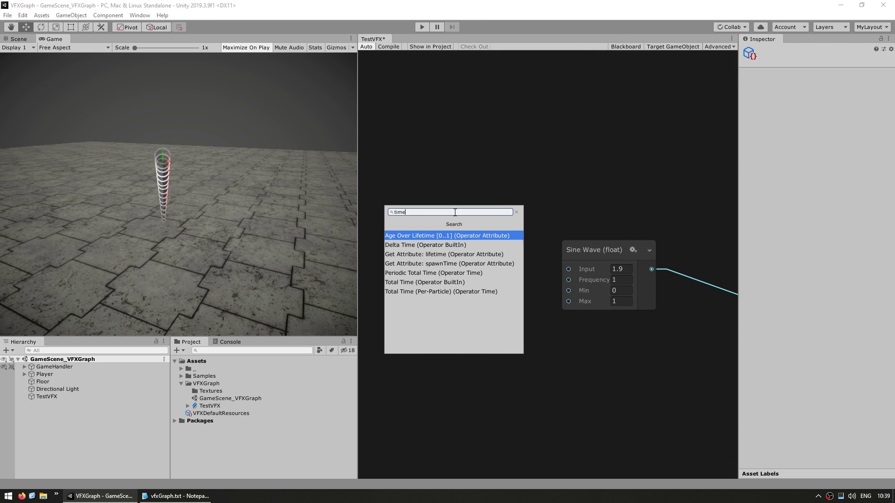
left_click(427, 282)
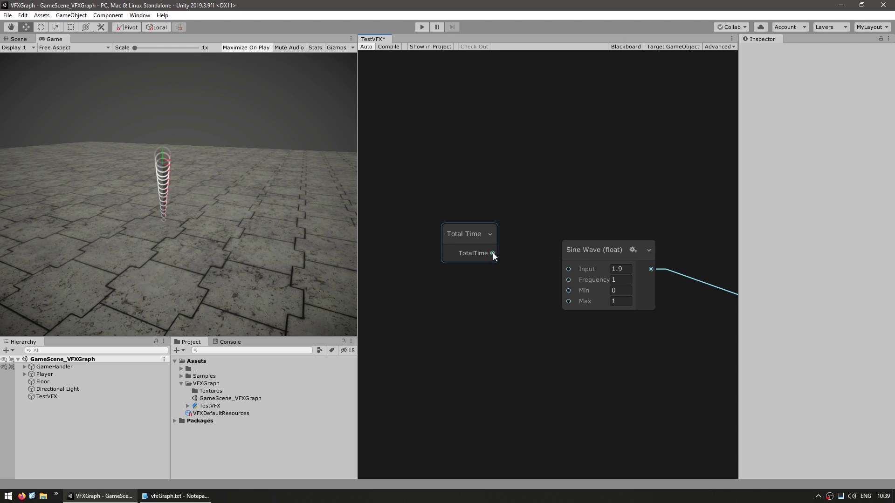
left_click_drag(492, 253, 568, 269)
left_click(521, 250)
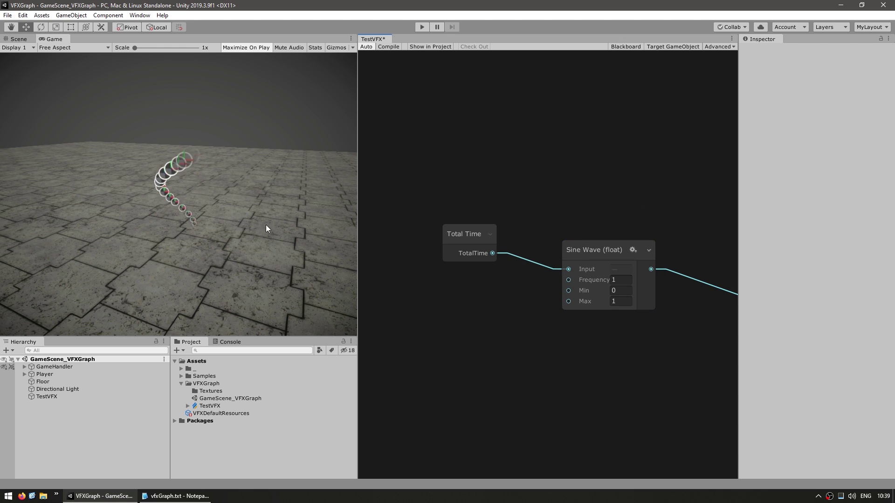
Frame the whole graph, then marquee-select the Total Time and Sine Wave nodes together.
left_click_drag(441, 217, 531, 274)
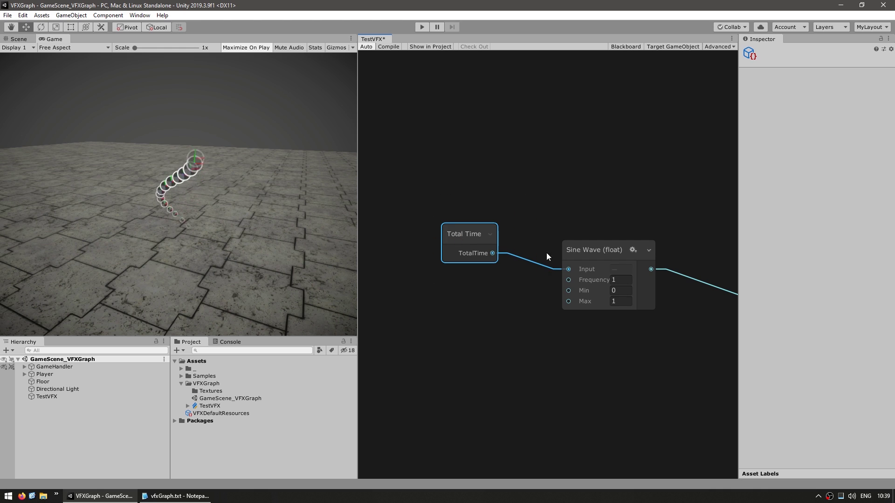
middle_click_drag(647, 165, 548, 143)
left_click_drag(591, 183, 451, 316)
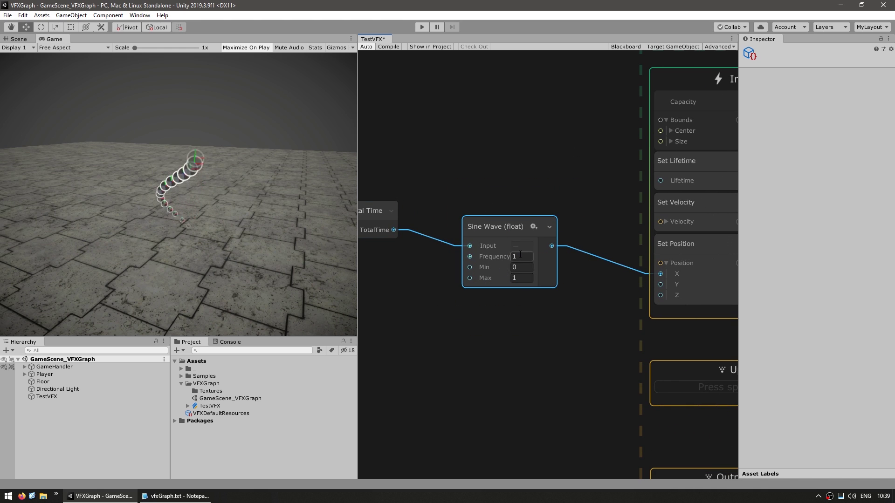
middle_click_drag(600, 308, 517, 310)
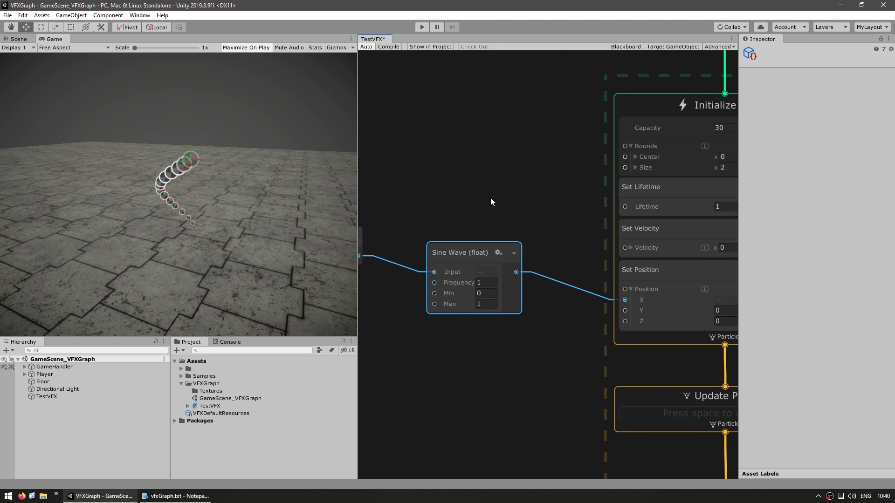
key("a")
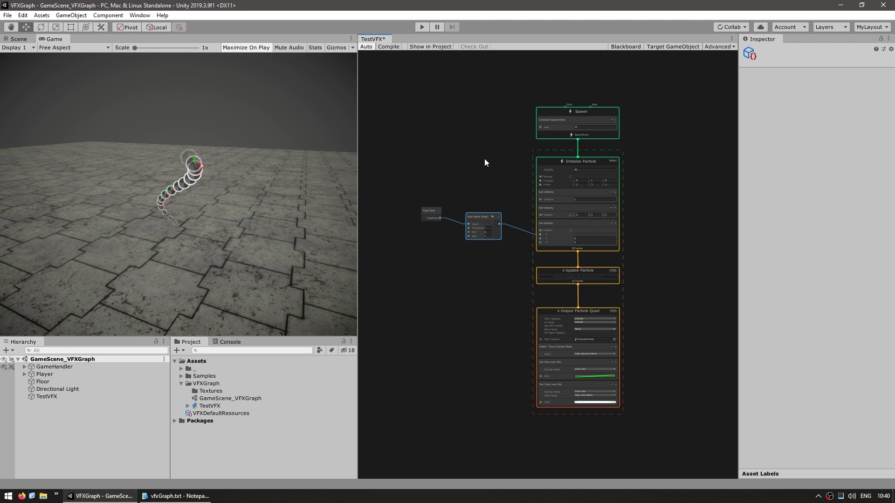
left_click_drag(645, 90, 537, 422)
left_click(445, 346)
middle_click_drag(444, 257, 544, 311)
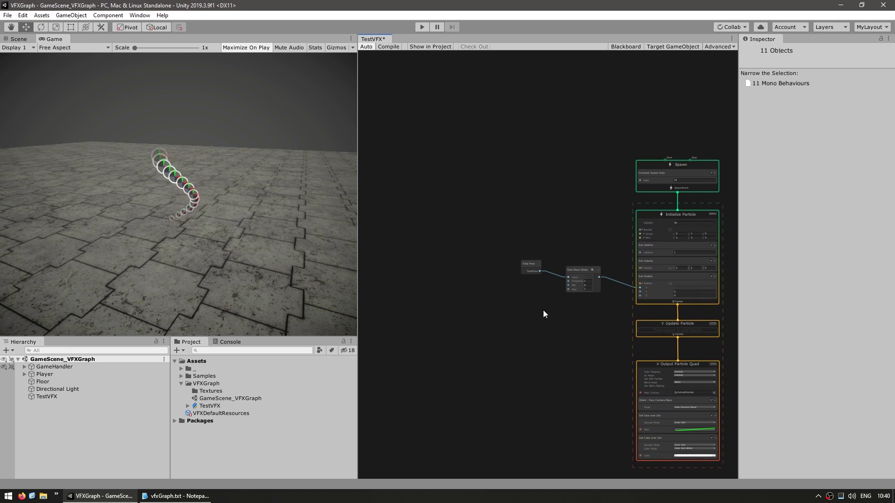
left_click_drag(477, 214, 615, 331)
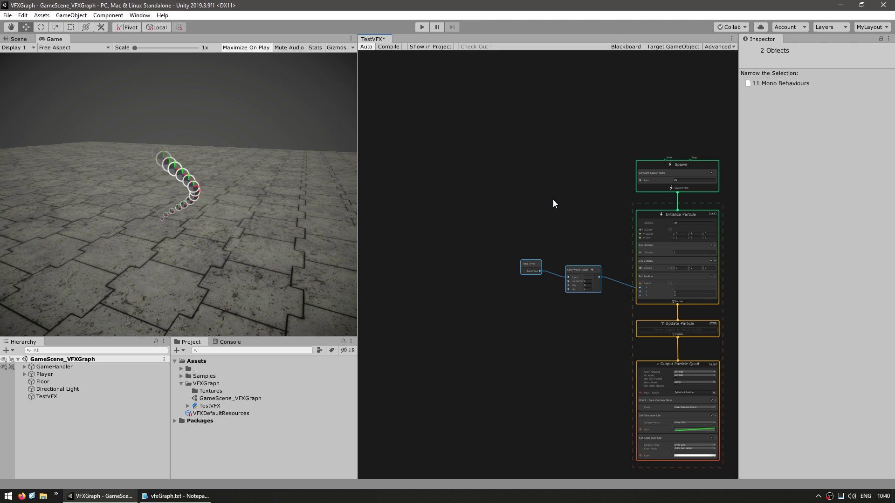
Add a new float property named sineMax to the TestVFX graph's Blackboard.
left_click(623, 46)
left_click(405, 91)
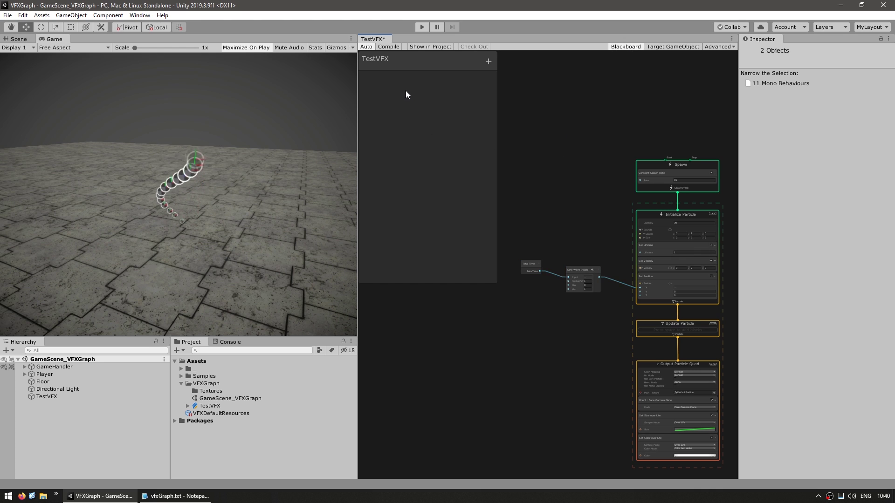
left_click(489, 61)
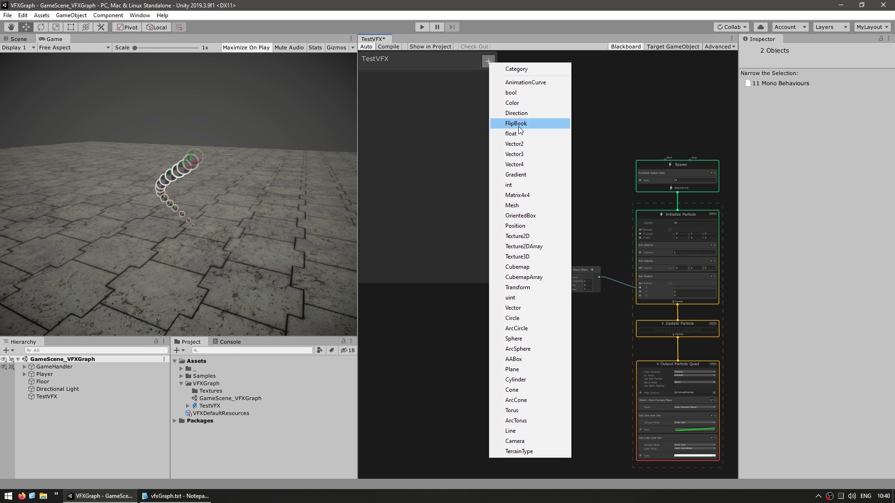
left_click(517, 134)
double_click(388, 77)
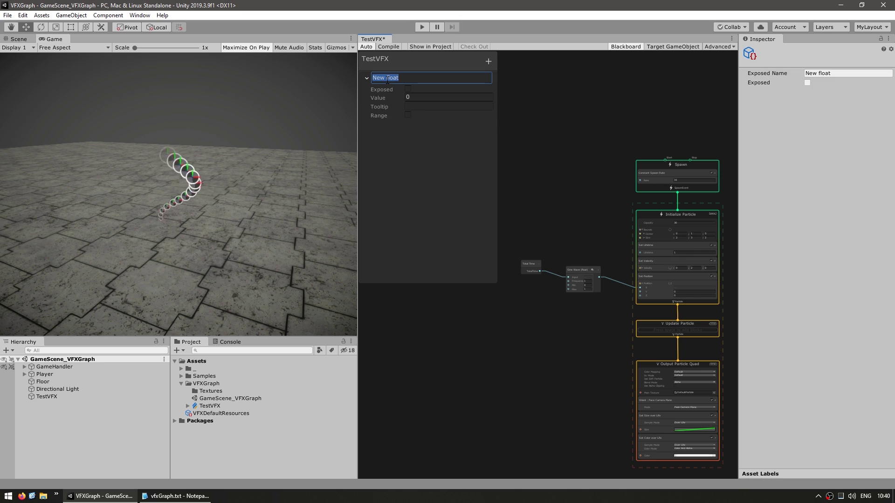
type("sineMax")
key("Return")
Limit sineMax to a range with max 10 and set its value to 1.
left_click(407, 115)
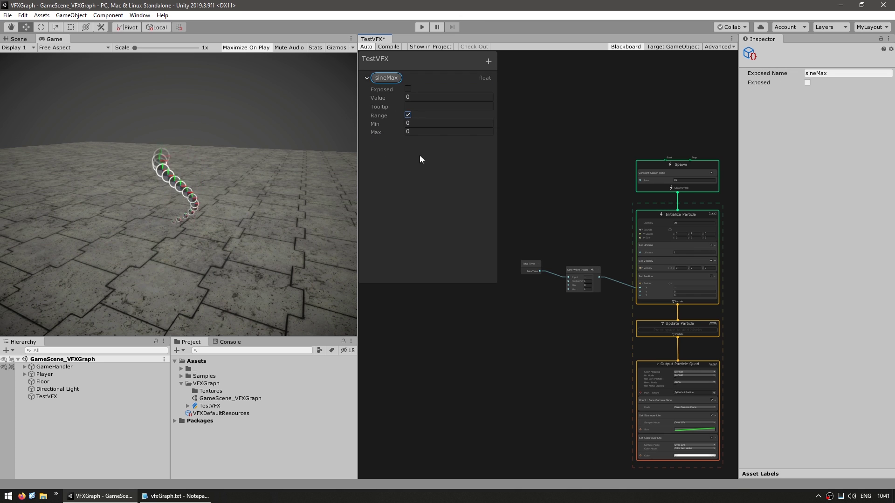
type("10")
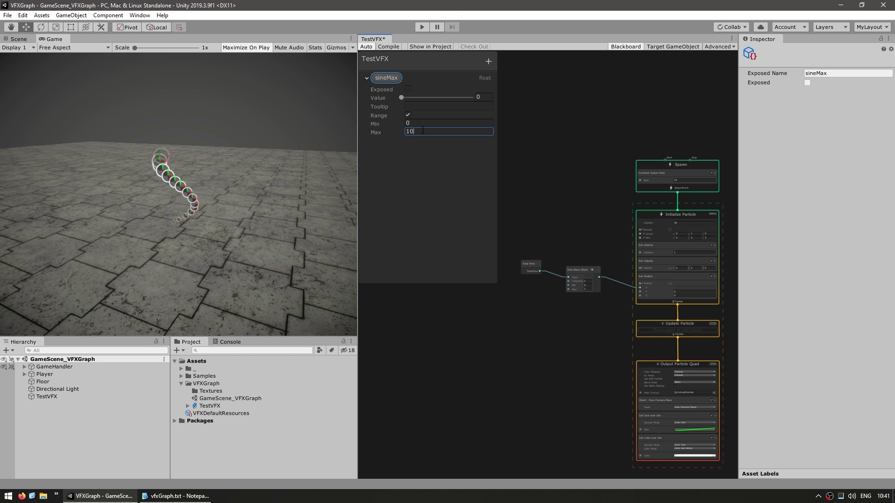
left_click(485, 97)
type("1")
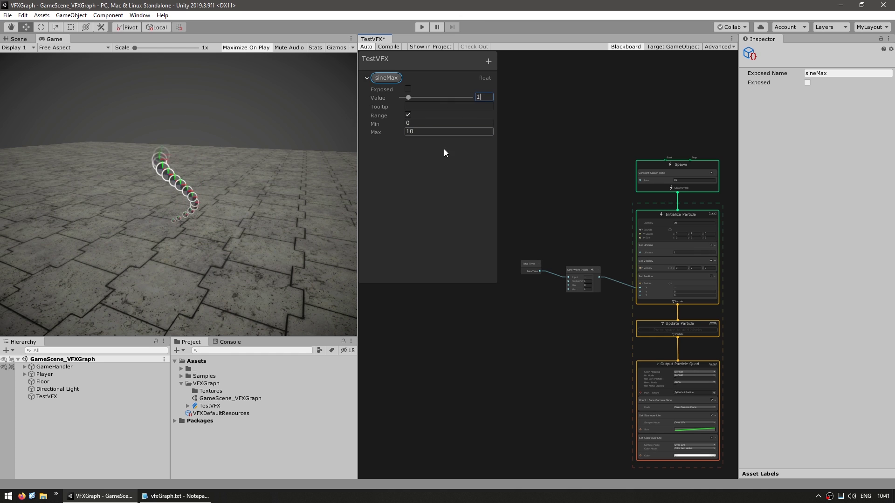
left_click(449, 174)
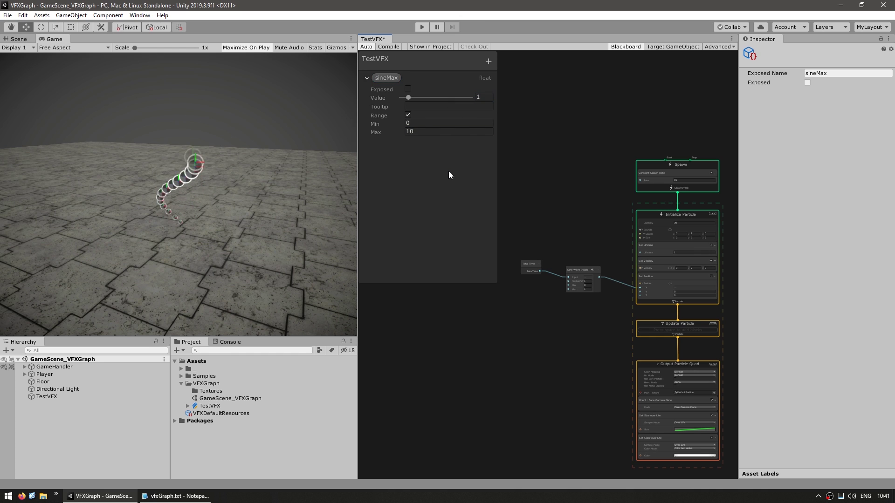
Expose sineMax and place its node at the Sine Wave's Max input.
left_click(408, 89)
scroll(552, 336, "up", 5)
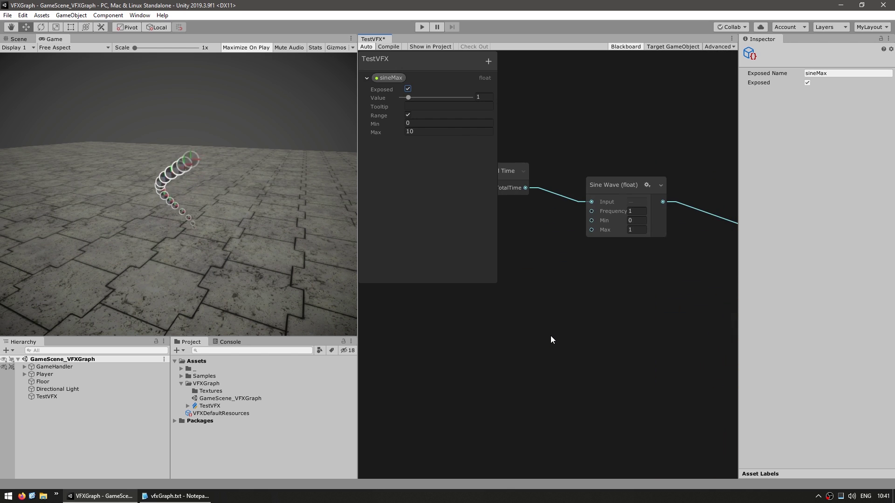
middle_click_drag(608, 144, 620, 163)
left_click_drag(376, 75, 604, 254)
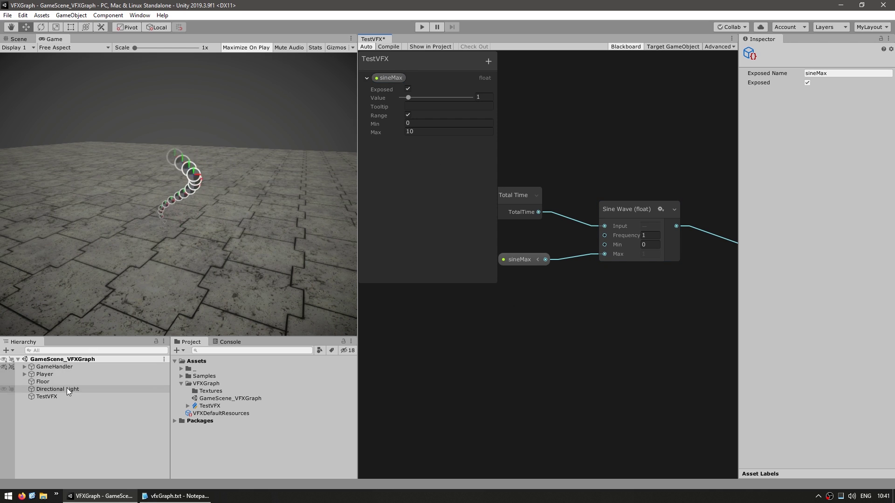
Select TestVFX and override its sineMax property to 3 in the Inspector.
left_click(56, 397)
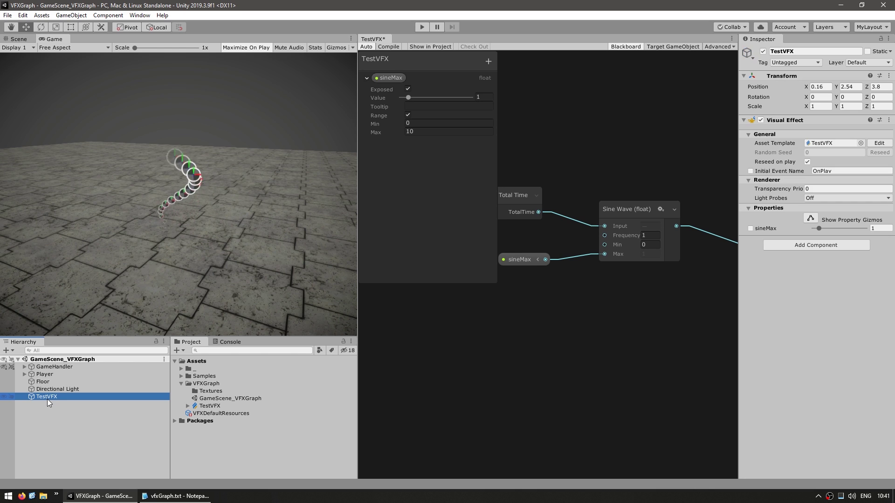
left_click_drag(737, 302, 685, 284)
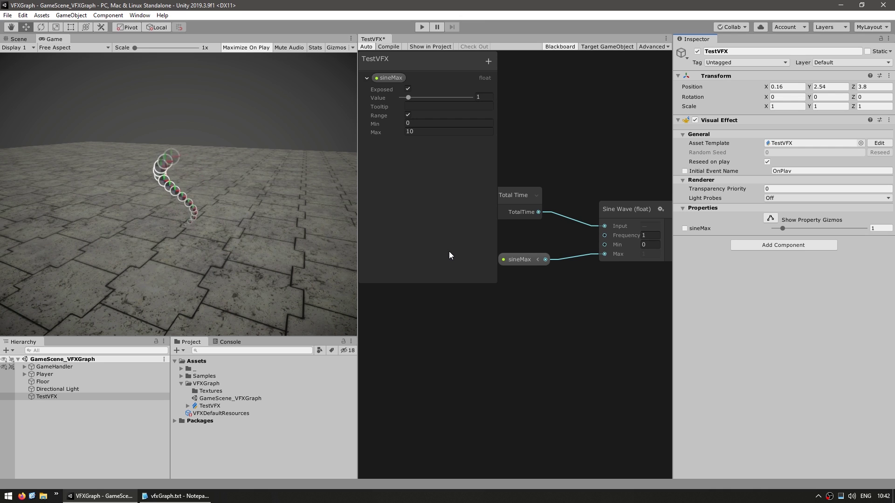
left_click(685, 229)
left_click(884, 229)
type("3")
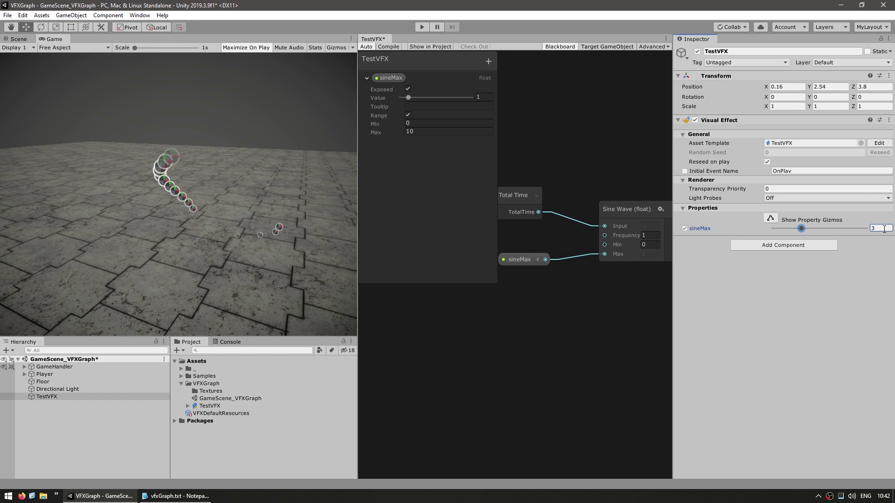
key("Return")
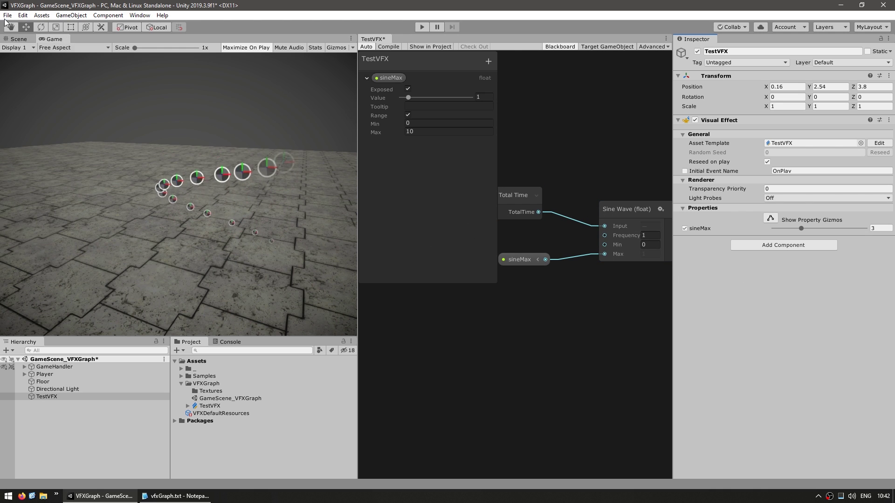
Duplicate TestVFX as TestVFX (1) in the Scene view and edit its sineMax field.
left_click(19, 38)
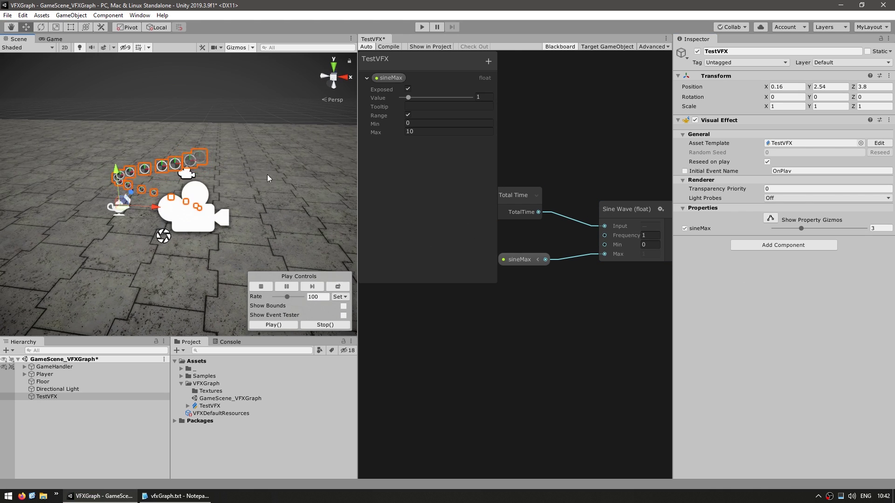
middle_click_drag(179, 156, 261, 228)
key("ctrl+d")
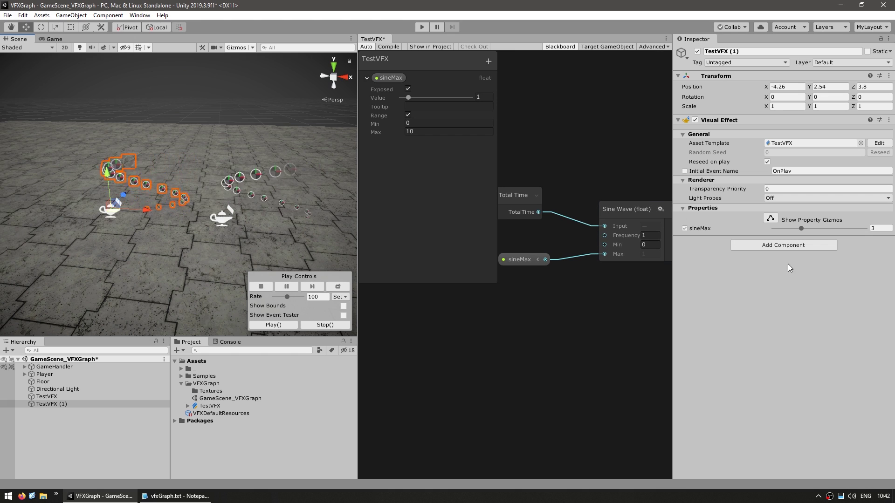
left_click(867, 228)
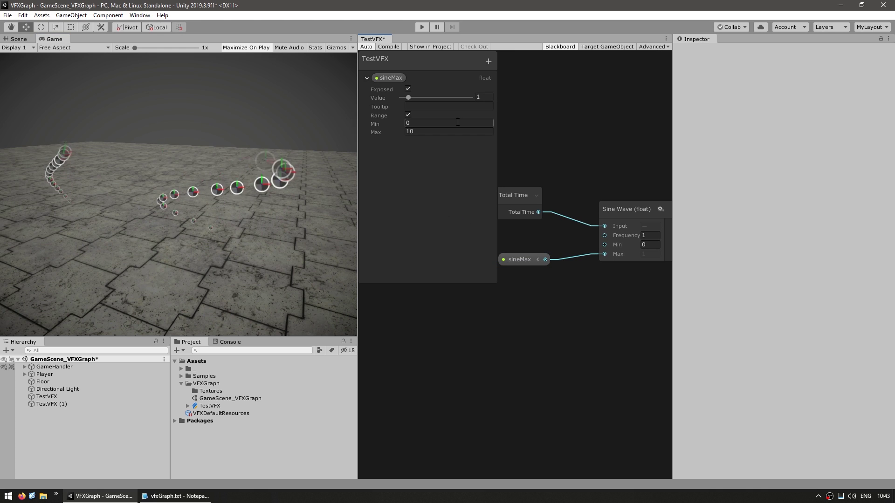
Add an exposed Gradient property named colorGradient to the Blackboard.
left_click(487, 63)
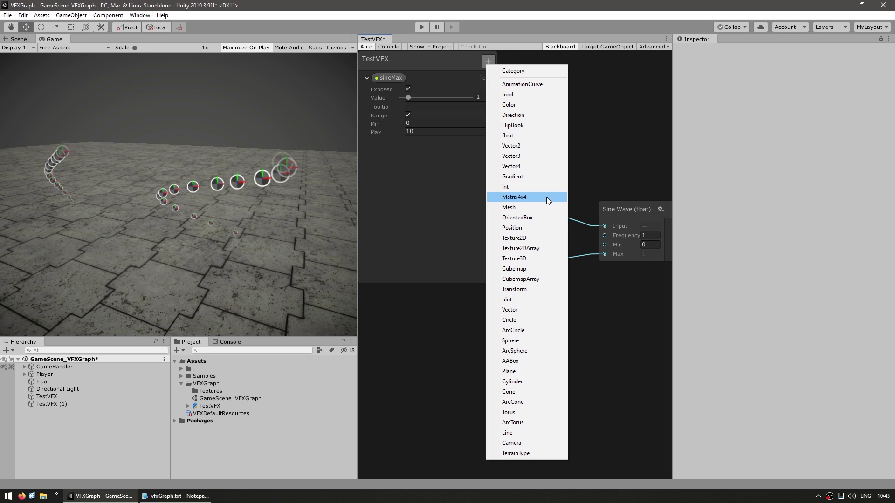
left_click(515, 178)
left_click(367, 146)
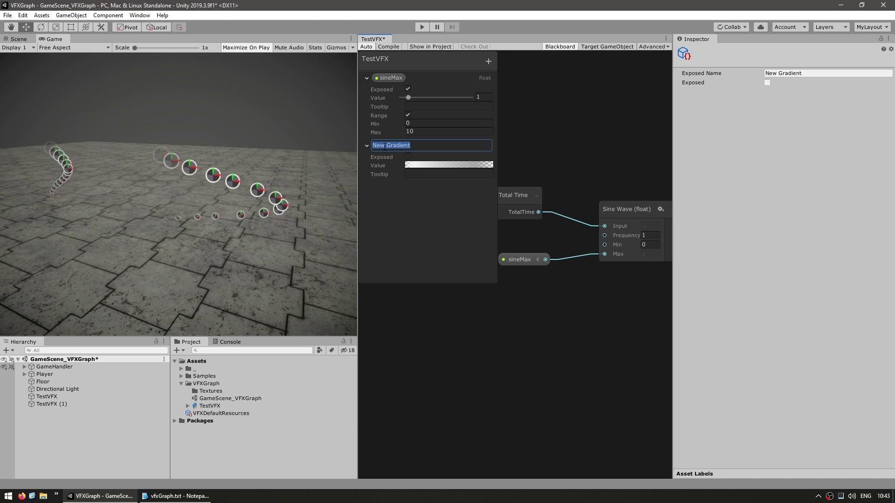
type("colorGradient")
key("Return")
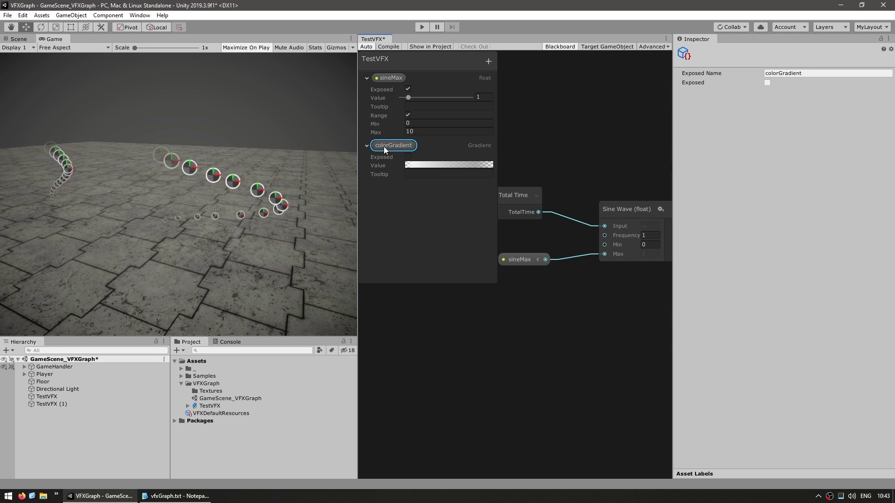
scroll(385, 149, "down", 3)
left_click(408, 157)
Place a colorGradient node by the output context and wire it into Set Color over Life's Color.
middle_click_drag(583, 381, 517, 205)
scroll(544, 282, "up", 3)
middle_click_drag(543, 281, 591, 339)
left_click_drag(395, 146, 565, 325)
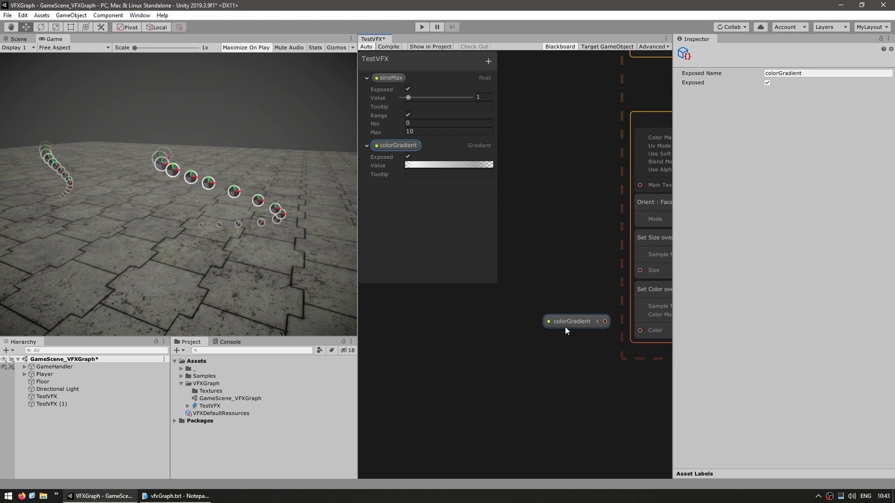
middle_click_drag(603, 342, 525, 305)
middle_click_drag(572, 342, 494, 378)
scroll(490, 375, "down", 2)
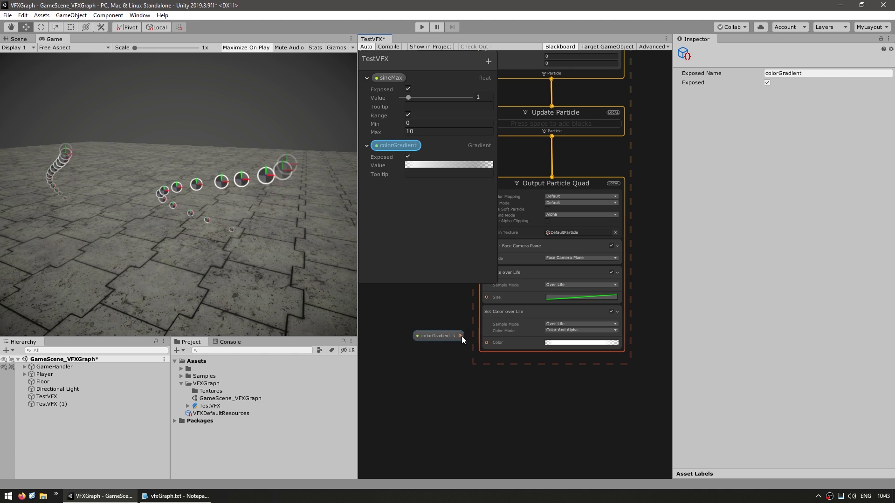
left_click_drag(460, 335, 486, 348)
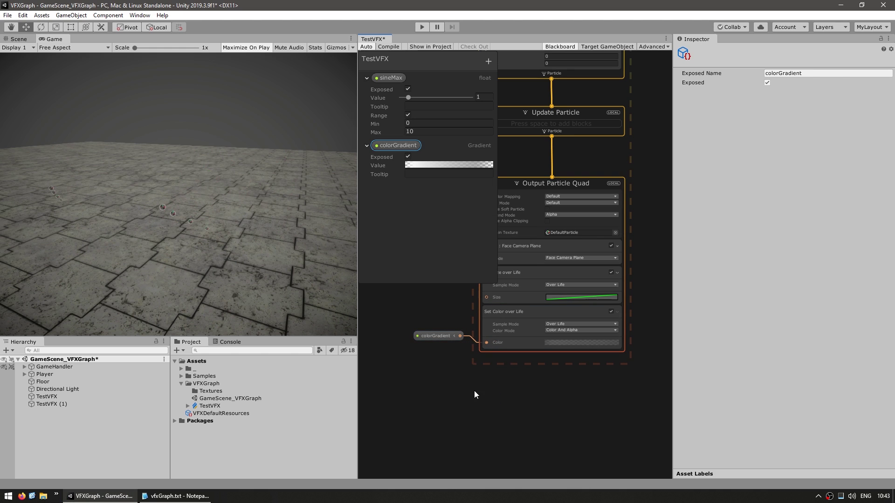
left_click(47, 396)
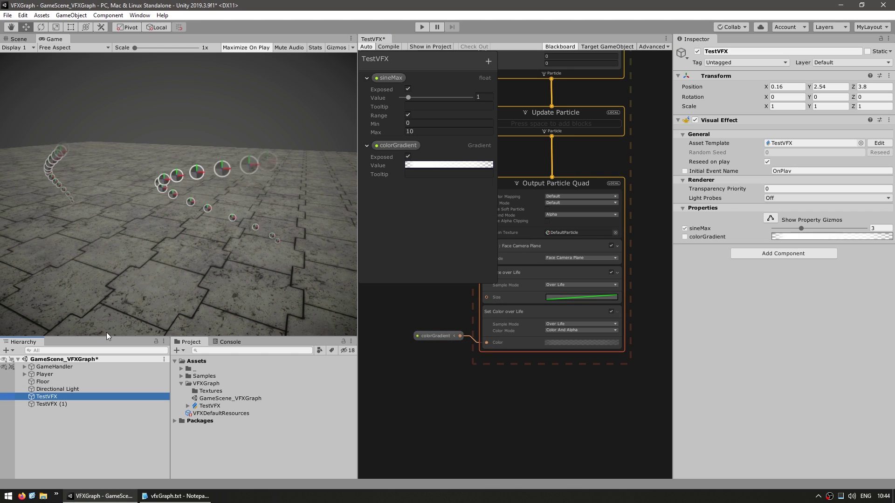
Open TestVFX (1)'s colorGradient editor and make the start key a brighter HDR green.
left_click(56, 404)
left_click(785, 238)
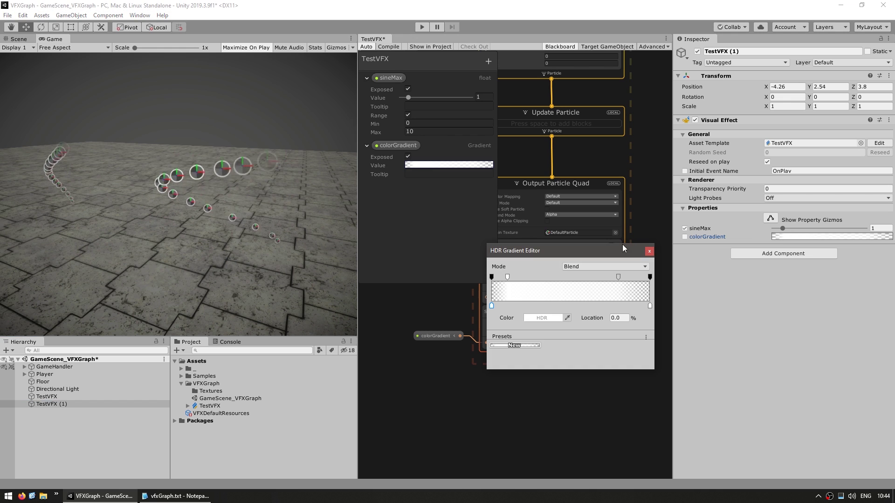
double_click(491, 306)
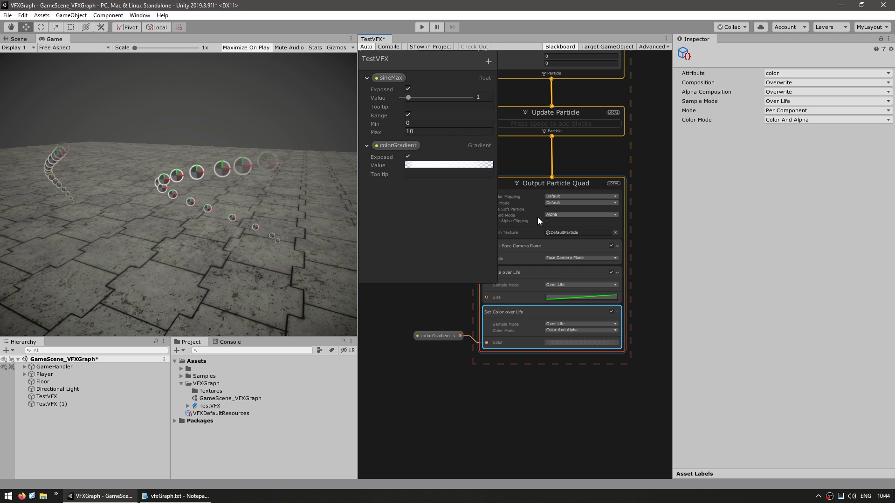
left_click(60, 406)
left_click(751, 357)
left_click(582, 269)
left_click(860, 346)
left_click(751, 357)
left_click(517, 305)
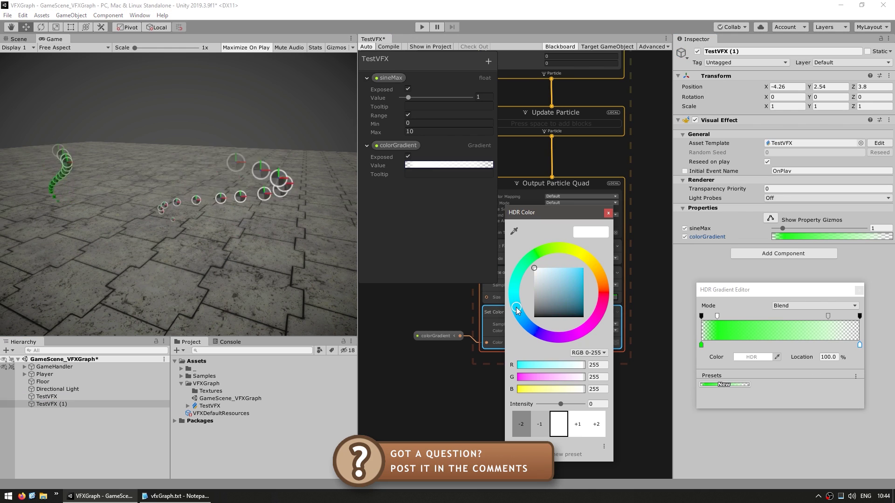
left_click(583, 268)
left_click(583, 429)
left_click(582, 429)
left_click(540, 427)
Add a cyan middle key, make the end key magenta, and close the gradient editor.
left_click(701, 345)
left_click(751, 357)
left_click(578, 427)
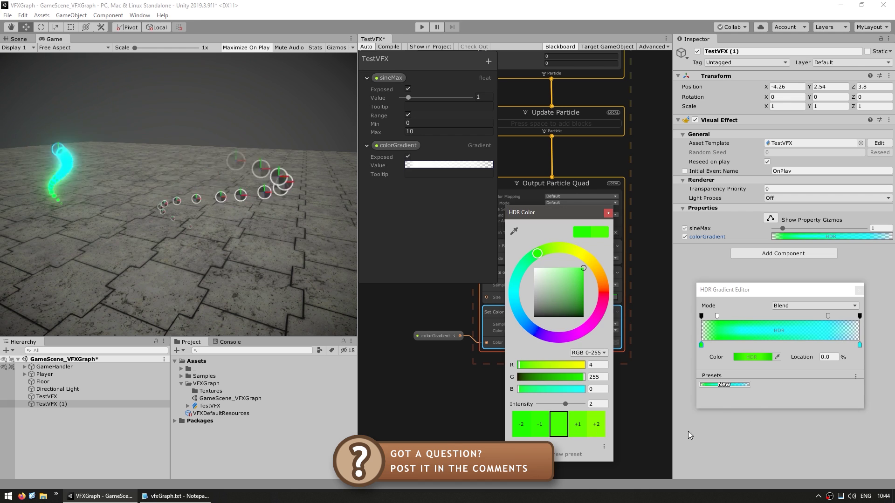
left_click_drag(800, 346, 788, 347)
left_click_drag(787, 347, 783, 346)
left_click(860, 345)
left_click(751, 357)
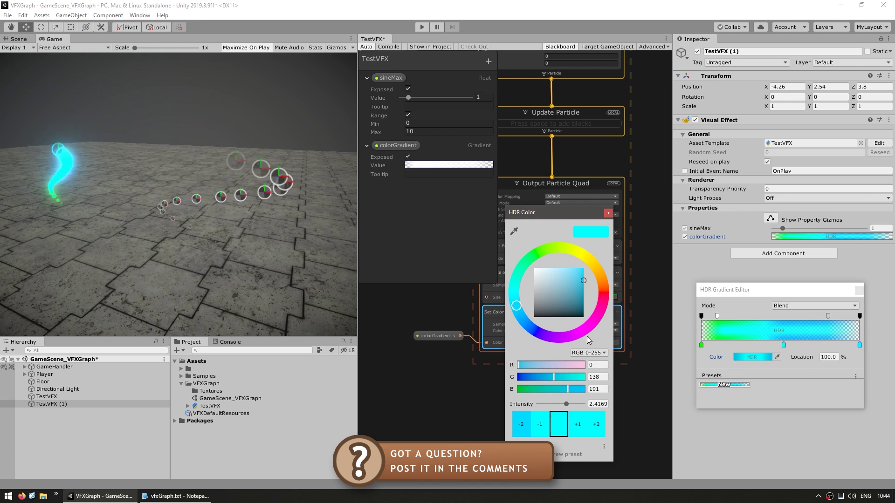
left_click(587, 339)
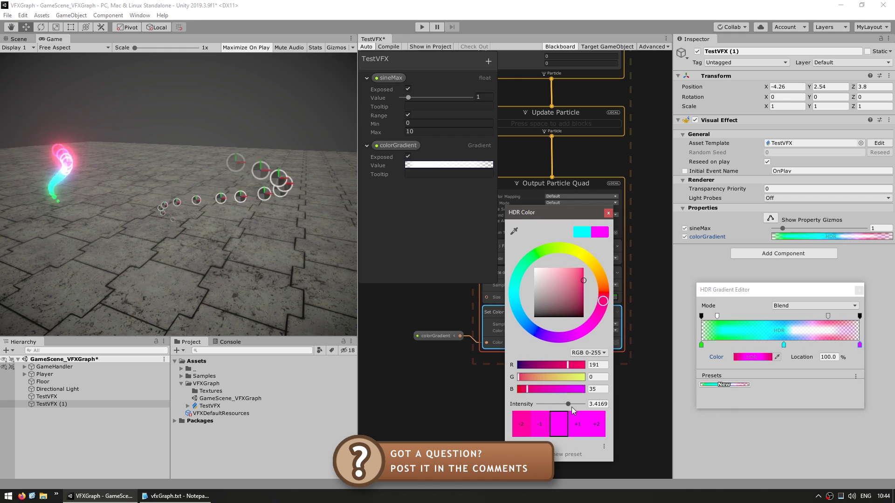
left_click(745, 427)
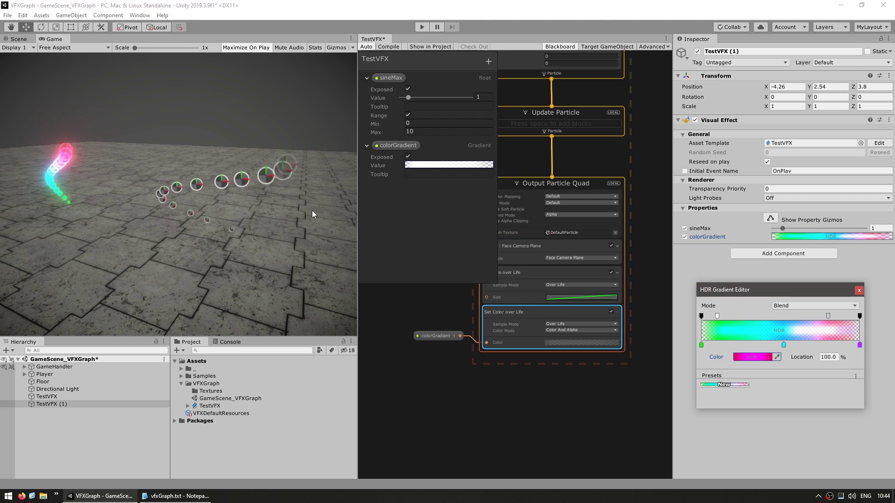
left_click(224, 261)
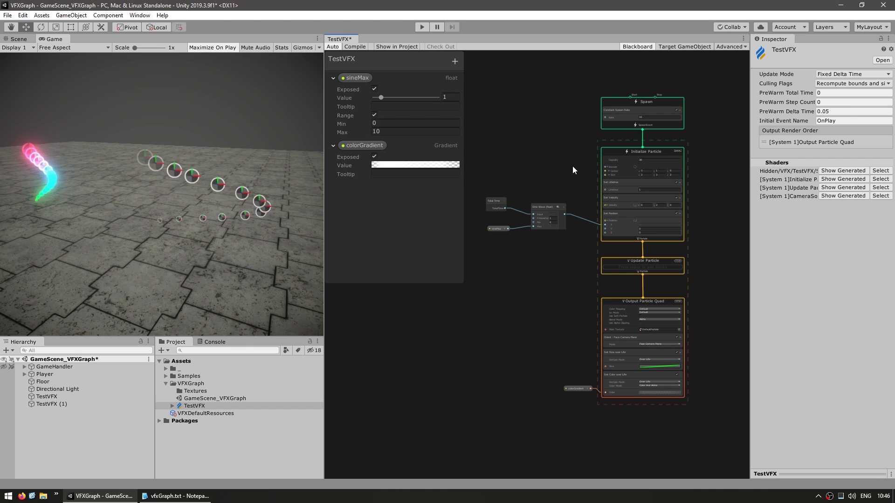
middle_click_drag(583, 147, 562, 138)
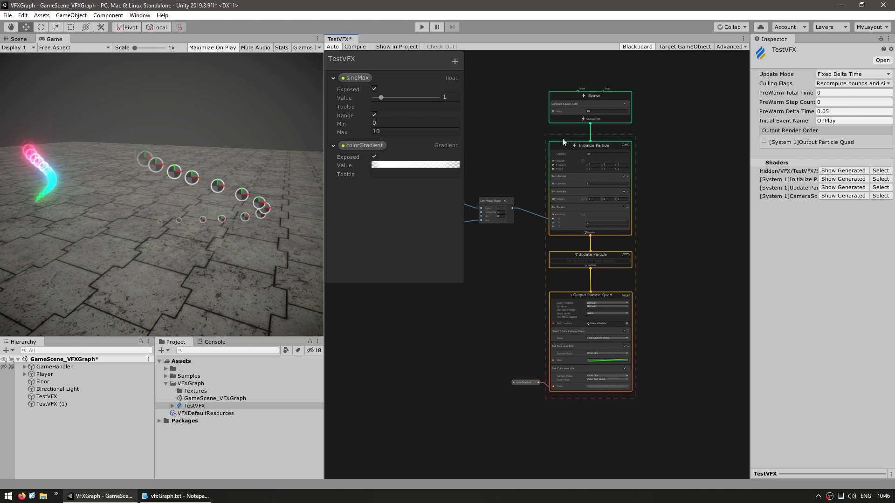
left_click_drag(512, 130, 529, 394)
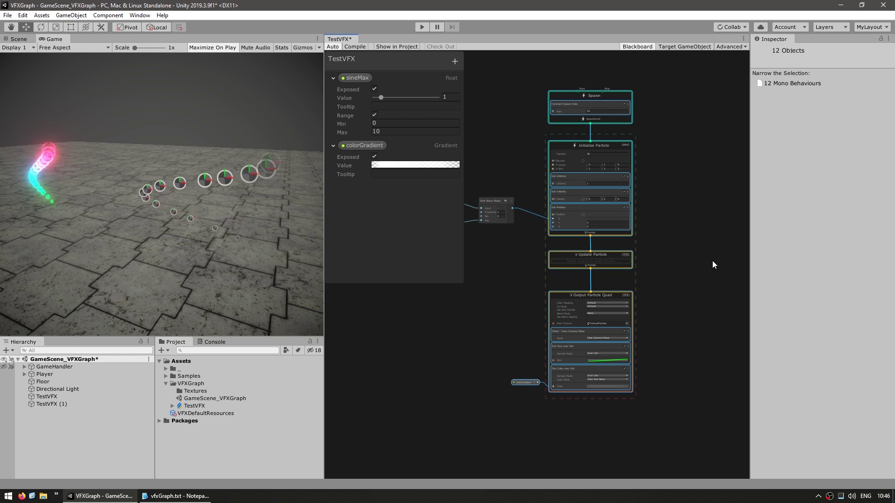
left_click(711, 240)
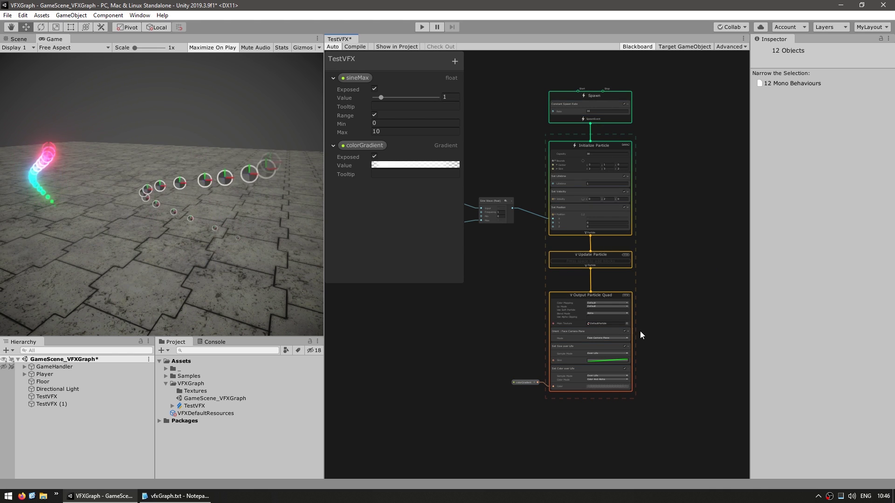
left_click(602, 315)
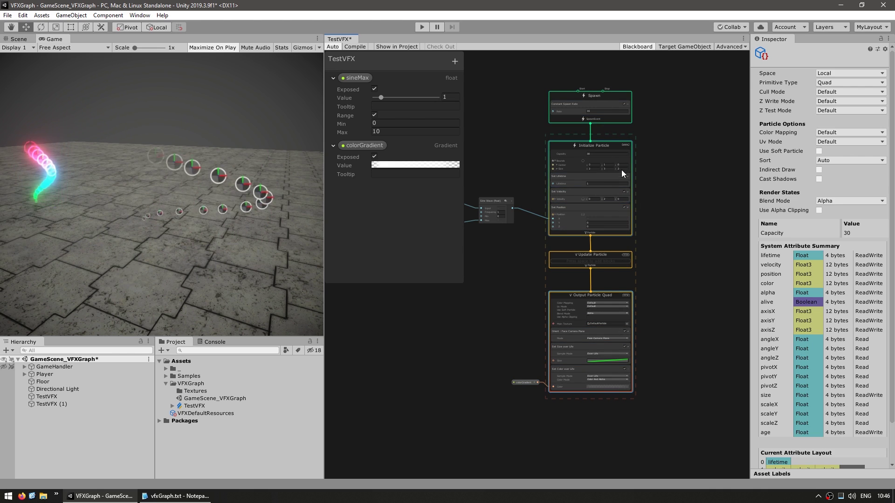
left_click(616, 147)
middle_click_drag(515, 162, 678, 179)
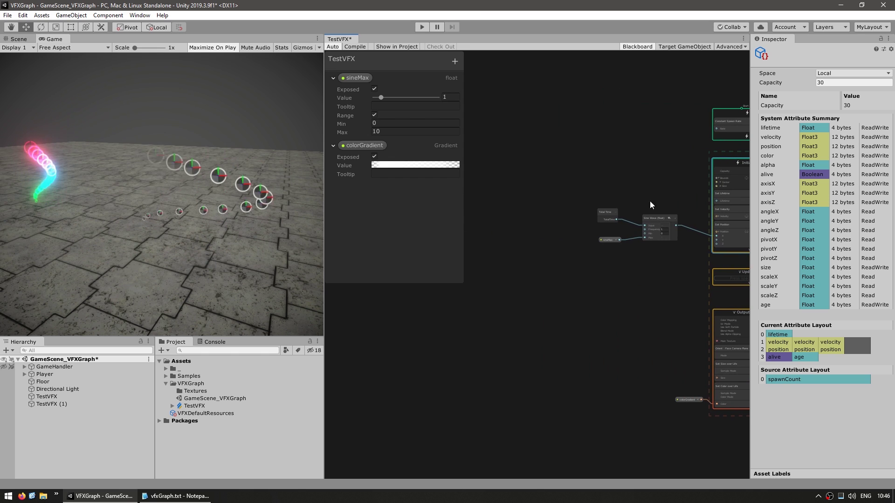
left_click_drag(558, 176, 714, 256)
middle_click_drag(657, 162, 590, 163)
scroll(666, 261, "up", 2)
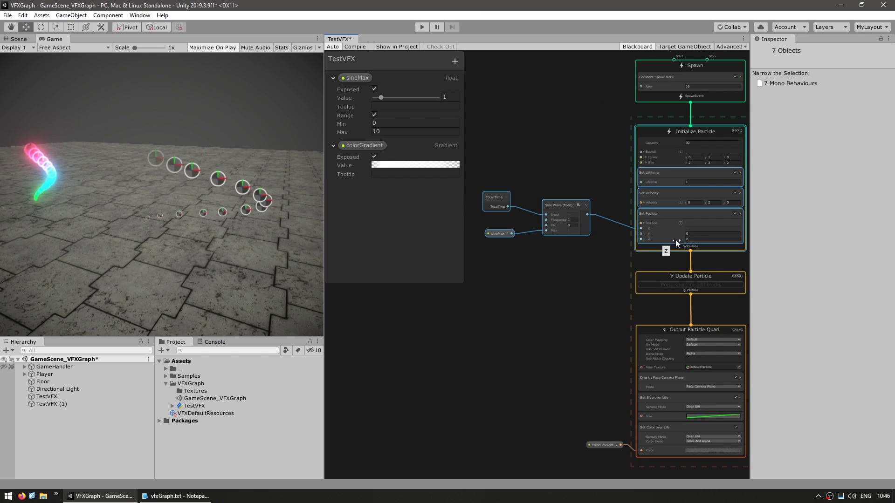
left_click(580, 281)
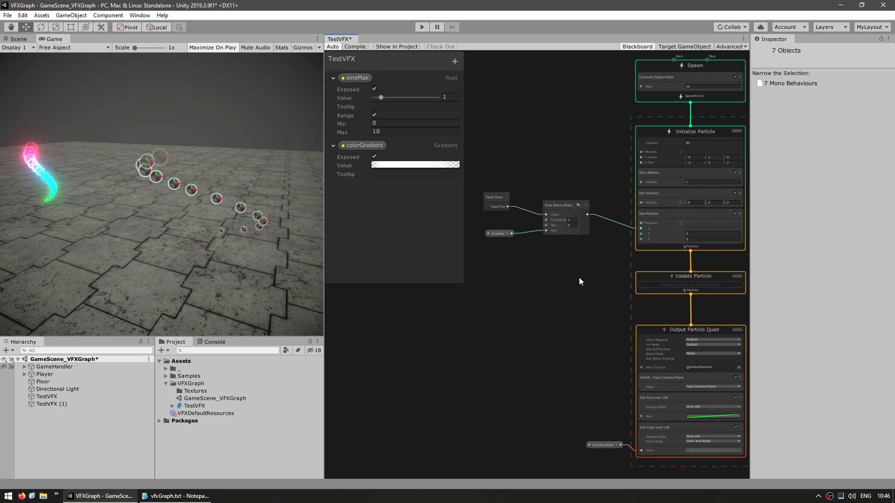
left_click(252, 446)
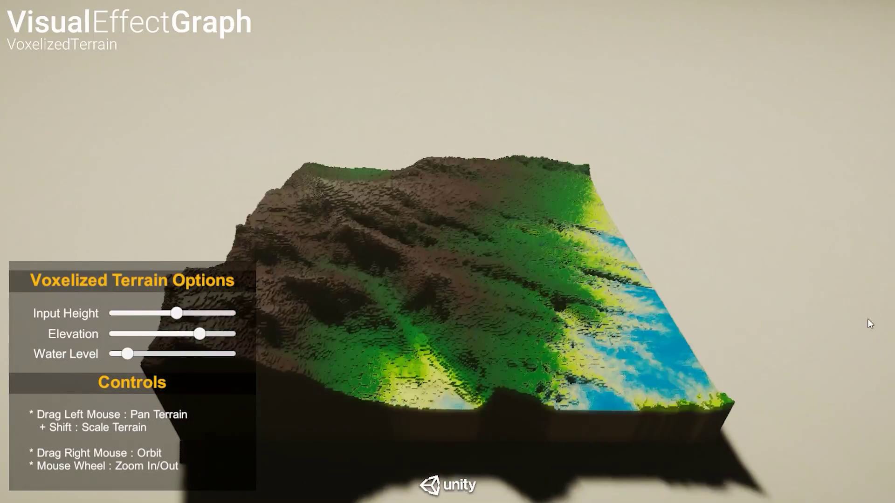
Reveal Visual Effect Graph 7.3.1 under Assets > Samples in the Project window.
left_click_drag(870, 319, 358, 240)
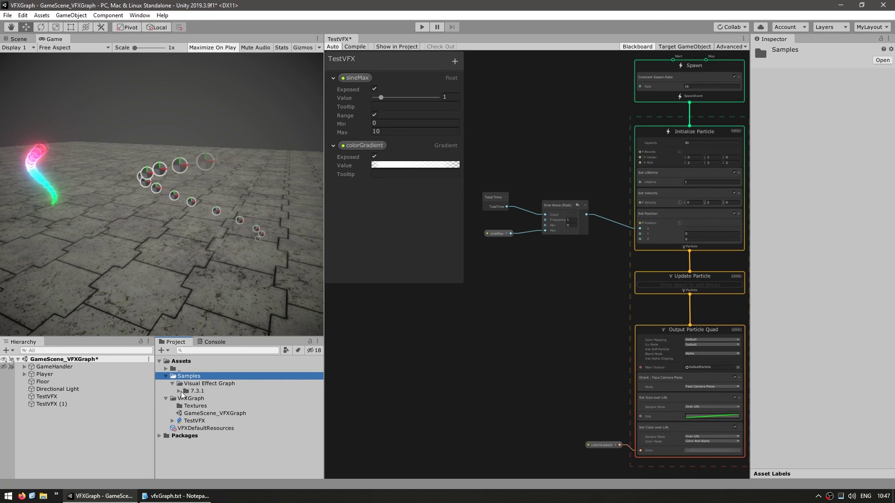
Expand 7.3.1 > VisualEffectGraph Additions and select the samples' VFX folder.
left_click(192, 391)
left_click(179, 392)
left_click(185, 399)
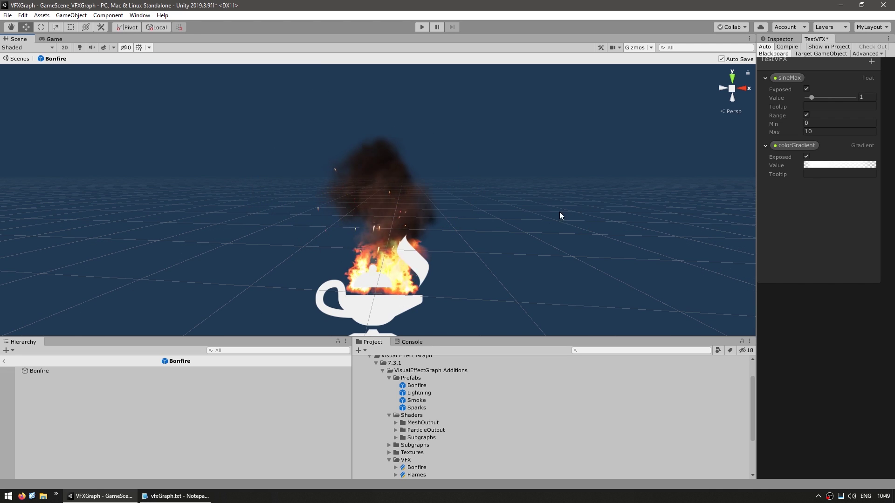
scroll(418, 411, "down", 2)
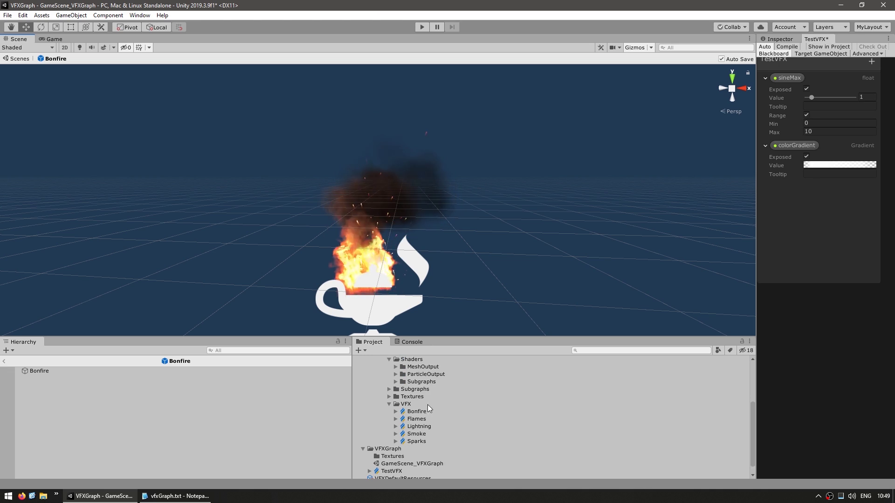
scroll(428, 405, "down", 3)
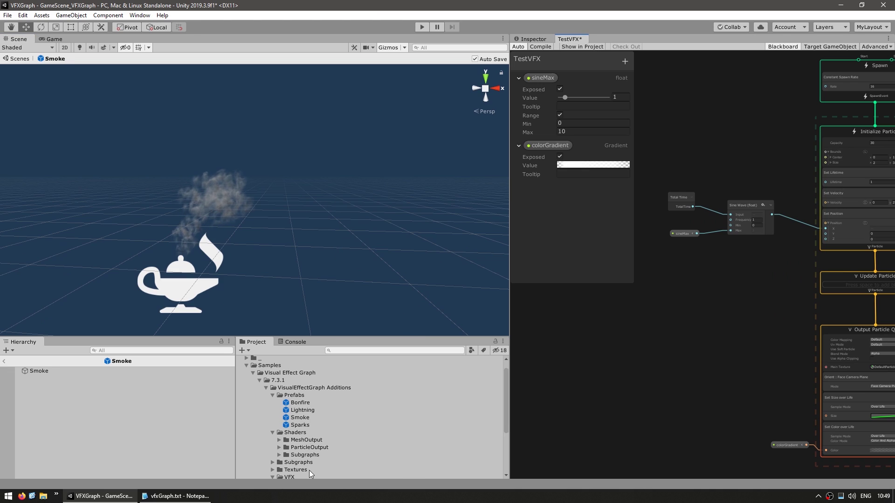
left_click(391, 421)
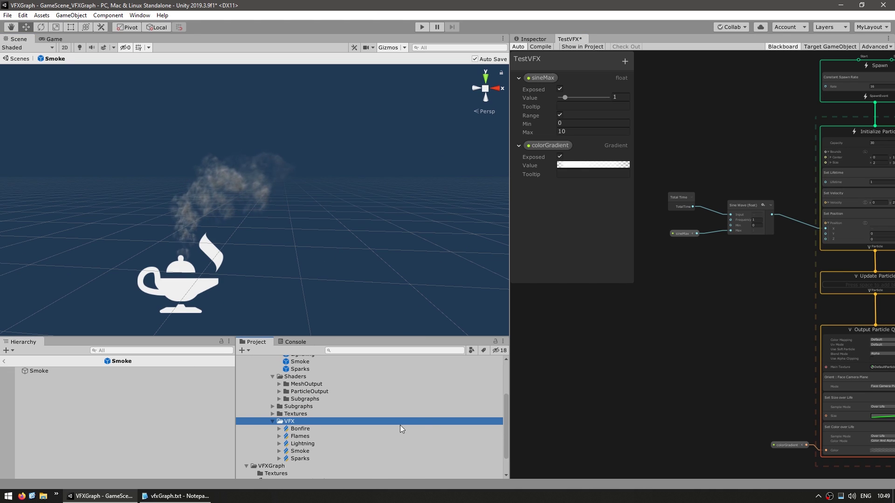
Open the Smoke graph and inspect its Spawn, velocity, flipbook nodes and Initialize blocks.
double_click(285, 452)
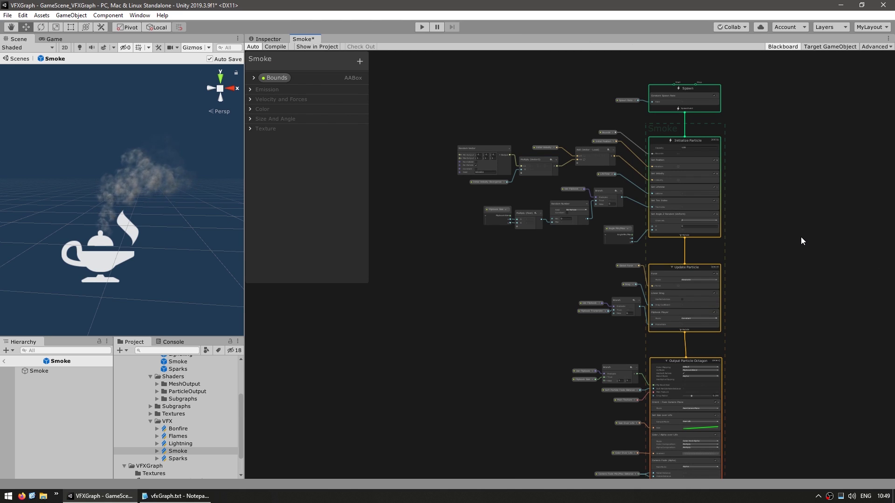
scroll(685, 289, "up", 5)
left_click_drag(695, 150, 443, 234)
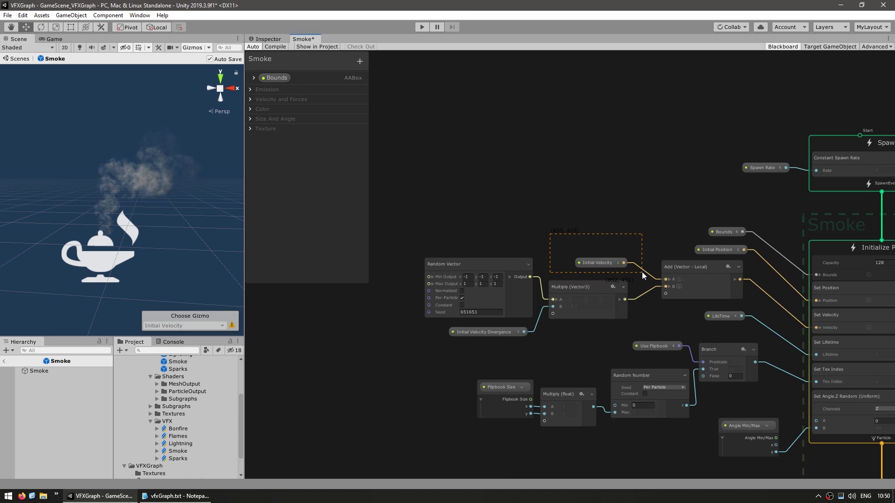
left_click_drag(642, 272, 642, 273)
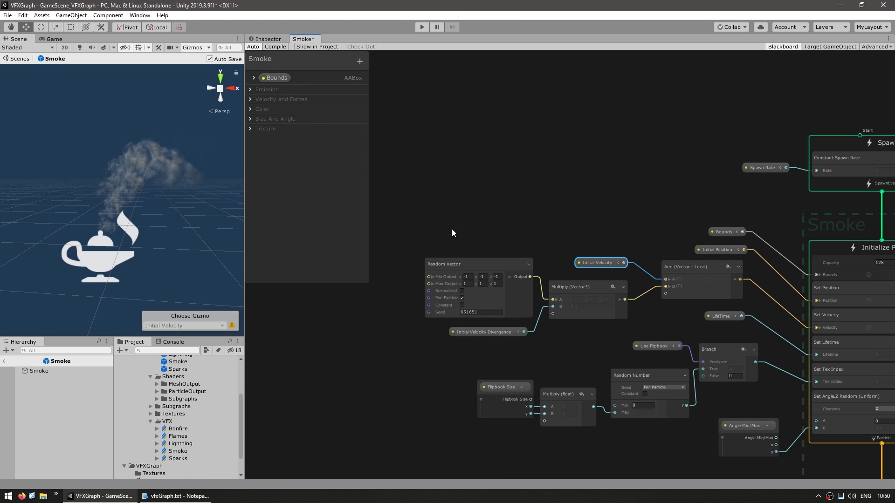
left_click_drag(410, 220, 515, 309)
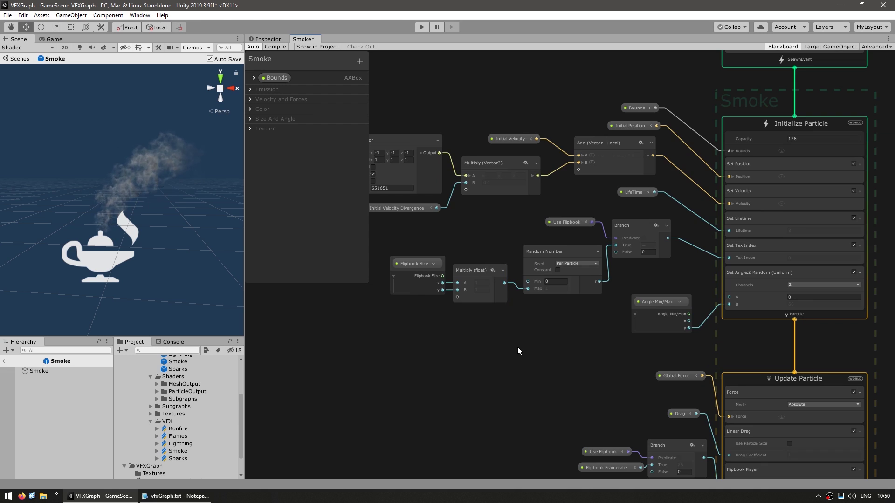
left_click_drag(393, 318, 502, 254)
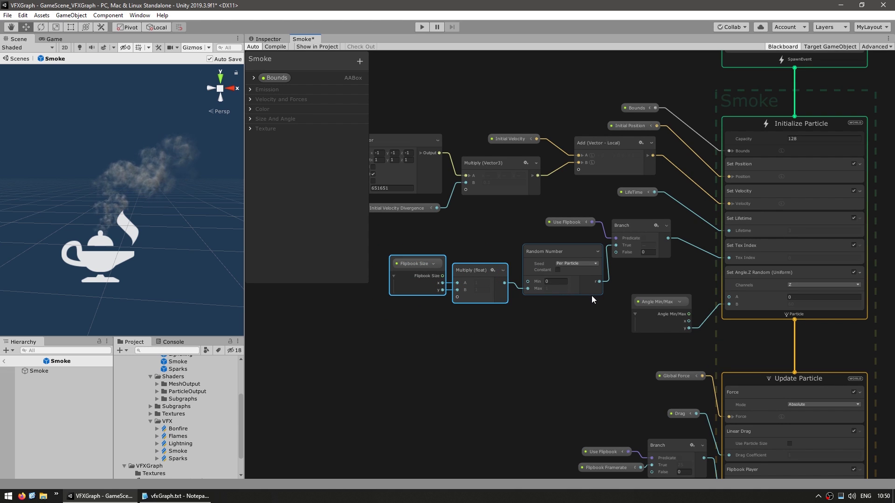
left_click_drag(393, 311, 653, 230)
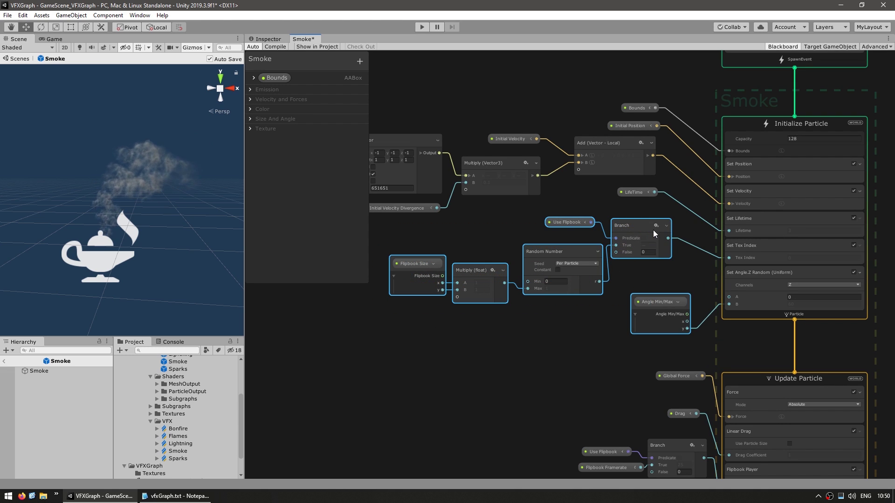
left_click(759, 272)
left_click(758, 248)
Inspect the Update Particle context's Force, Linear Drag and Flipbook Player blocks.
middle_click_drag(620, 416, 502, 300)
left_click(636, 284)
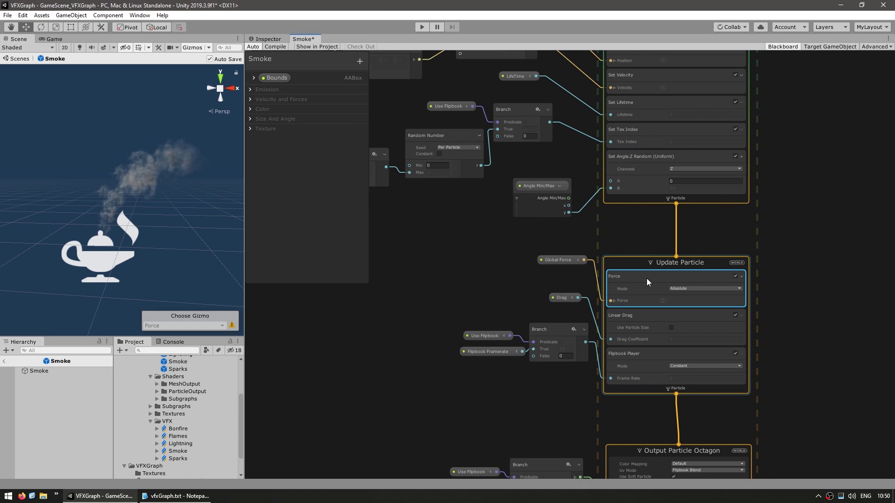
left_click(631, 314)
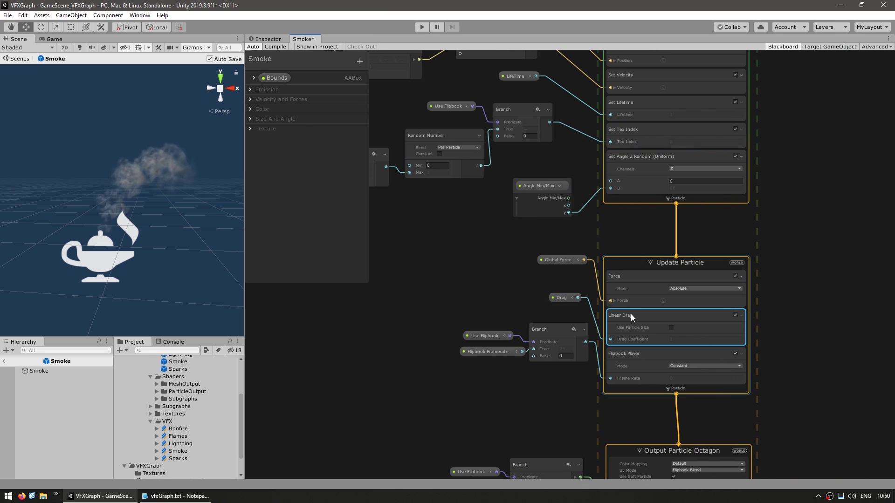
scroll(606, 389, "up", 2)
left_click(653, 344)
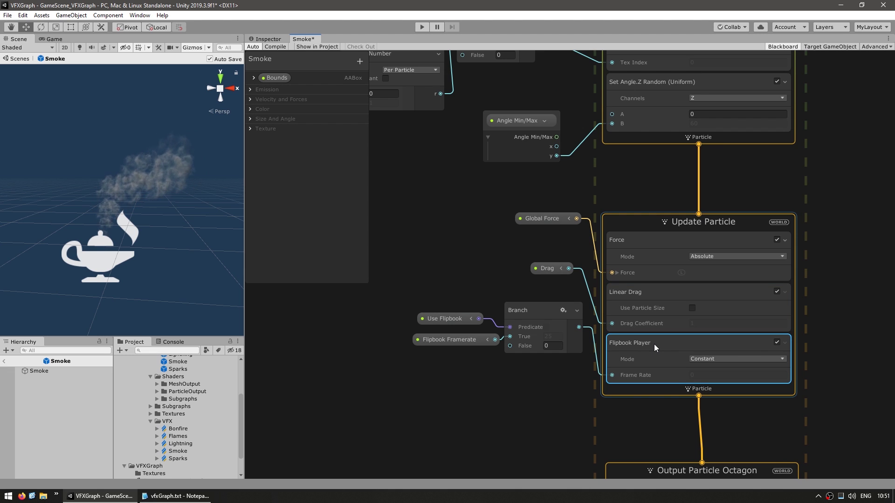
Inspect Output Particle Octagon's Size over Life, Color/Alpha over Life and Camera Fade blocks.
scroll(653, 344, "down", 2)
middle_click_drag(579, 399, 550, 146)
left_click(555, 175)
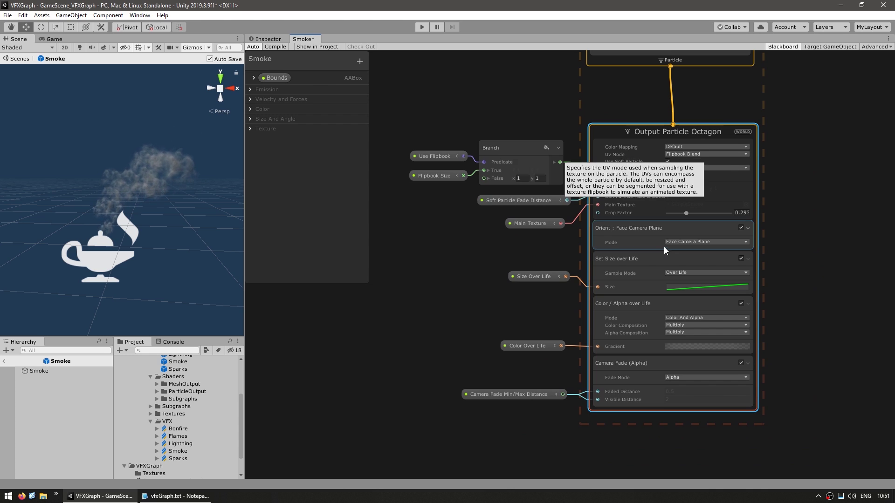
left_click(646, 262)
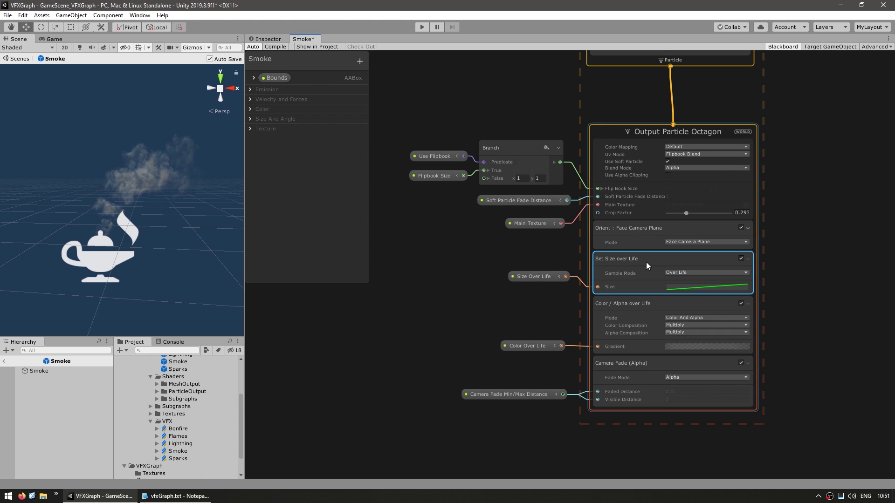
left_click(631, 305)
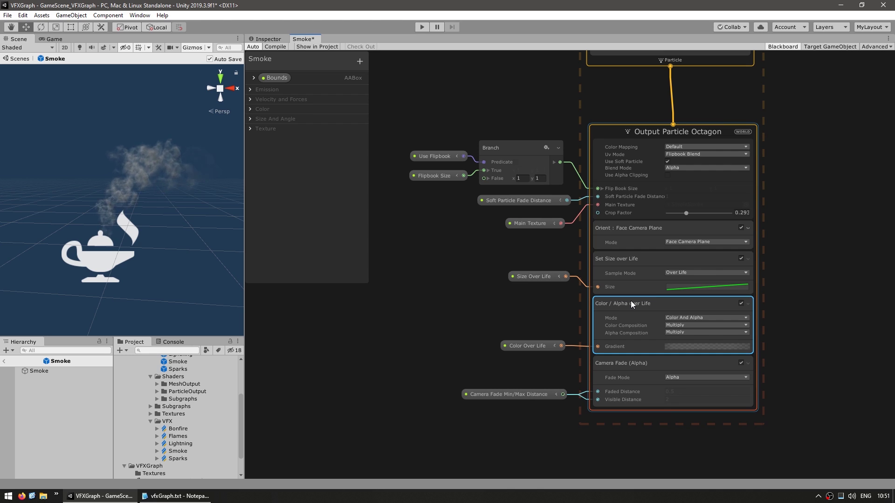
left_click(626, 365)
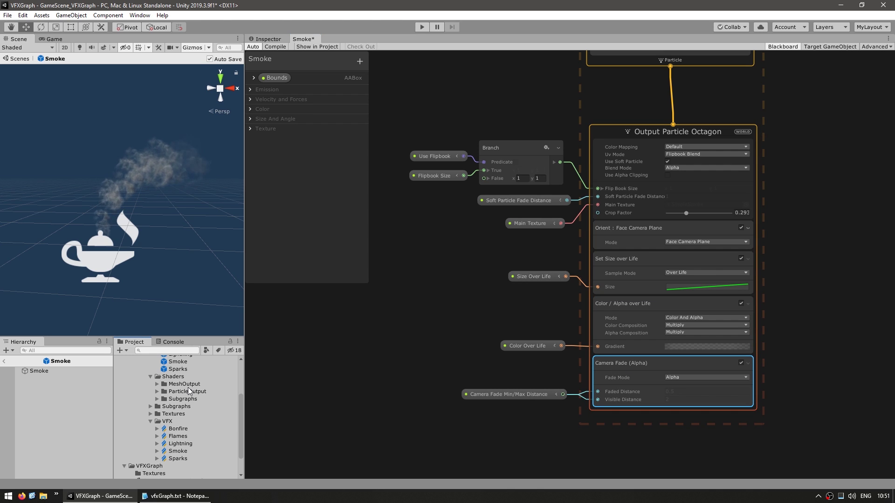
scroll(443, 314, "down", 1)
scroll(443, 314, "down", 3)
middle_click_drag(446, 204, 581, 307)
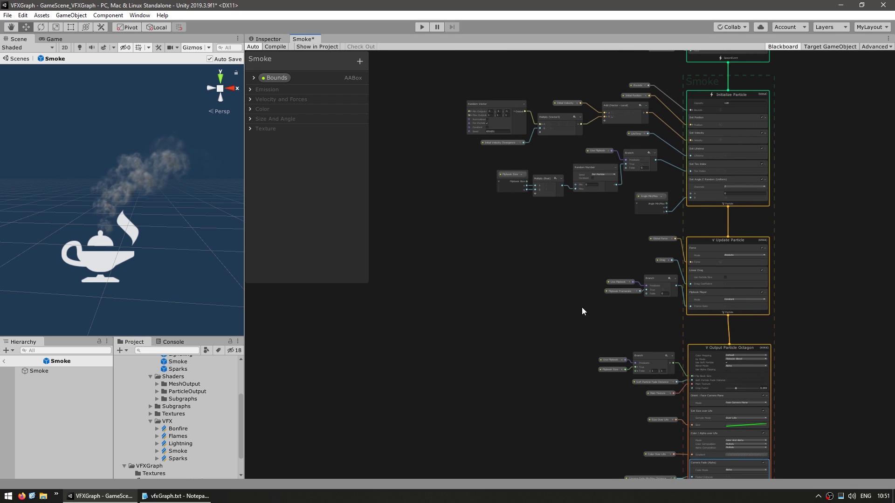